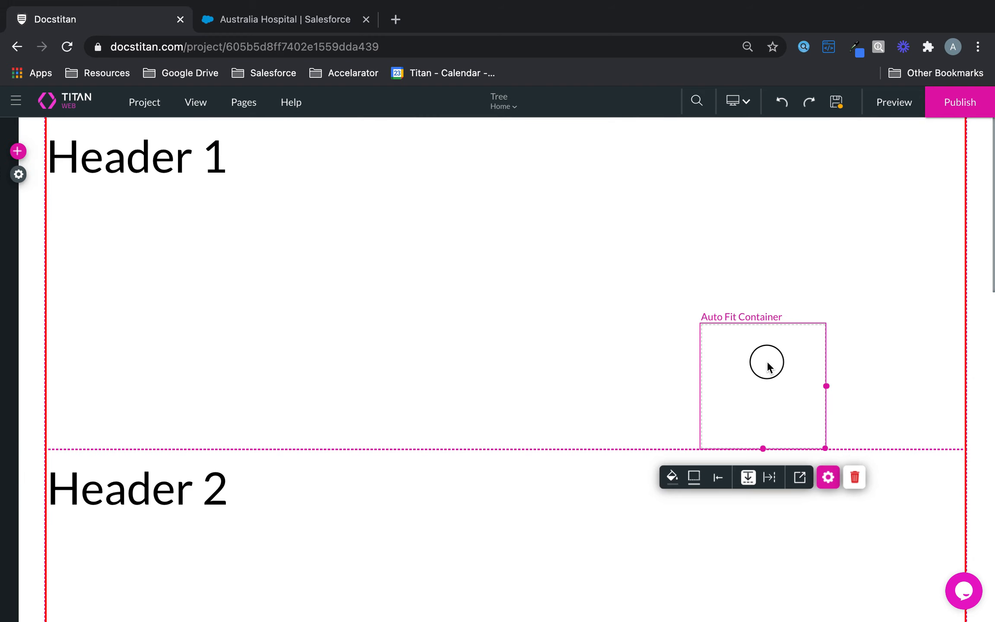
Enlarge the Auto Fit Container and move it toward the upper right of the first section.
drag(734, 354, 907, 475)
drag(820, 311, 744, 281)
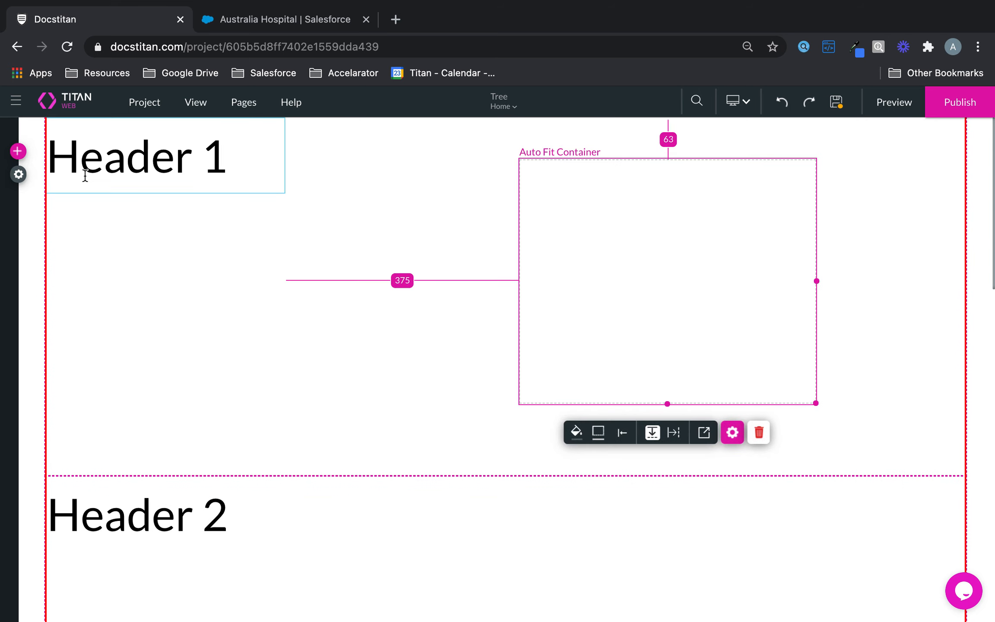
click(18, 152)
Drop a Subhead into the container and change its text to 'My Lead Form'.
click(22, 188)
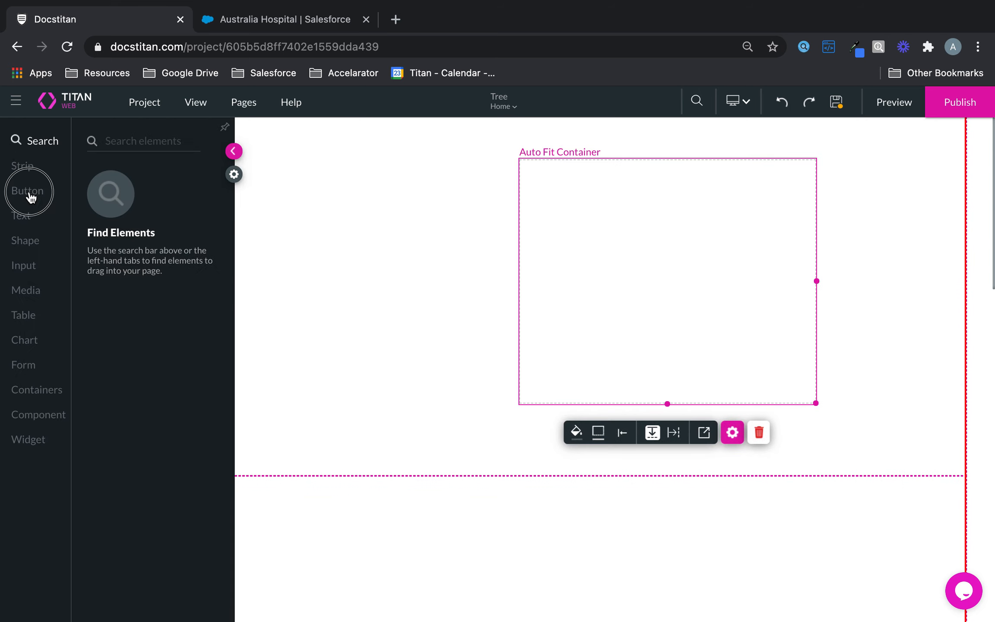
click(35, 241)
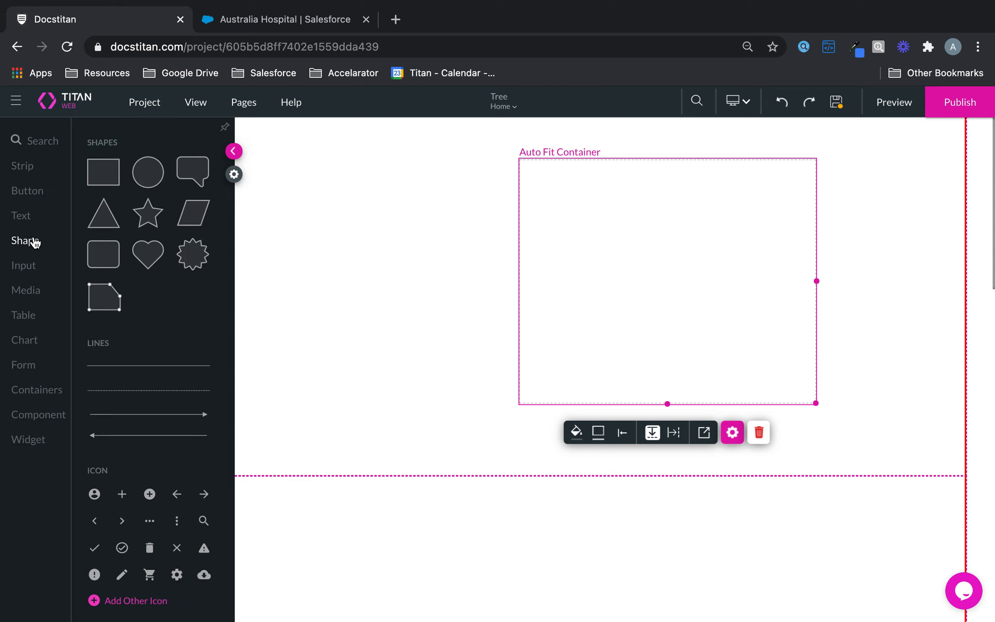
click(22, 216)
drag(123, 260, 610, 171)
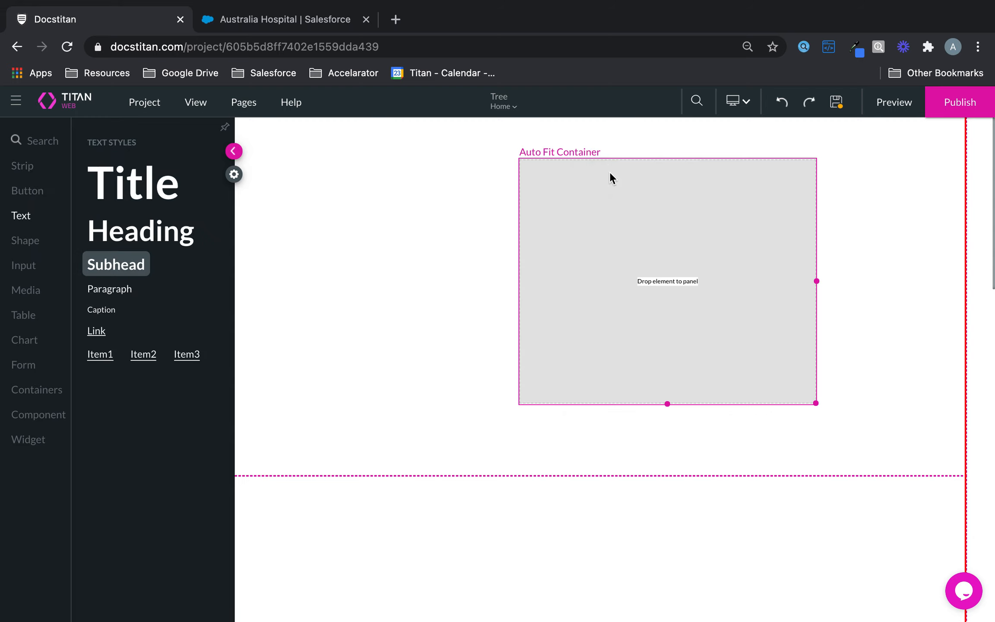
click(794, 216)
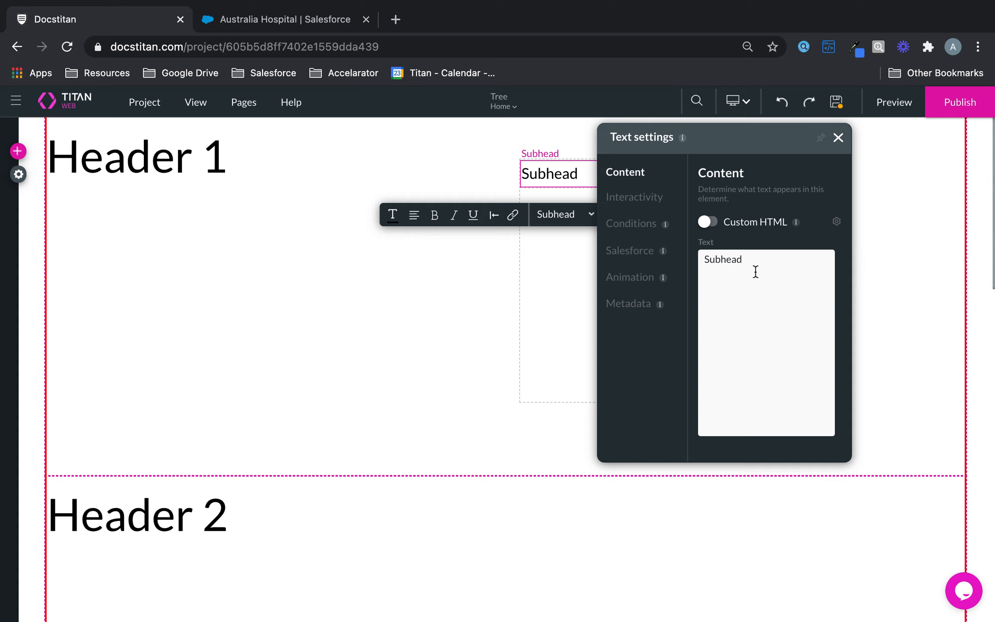
drag(745, 261, 706, 257)
text(My Lead Form.....)
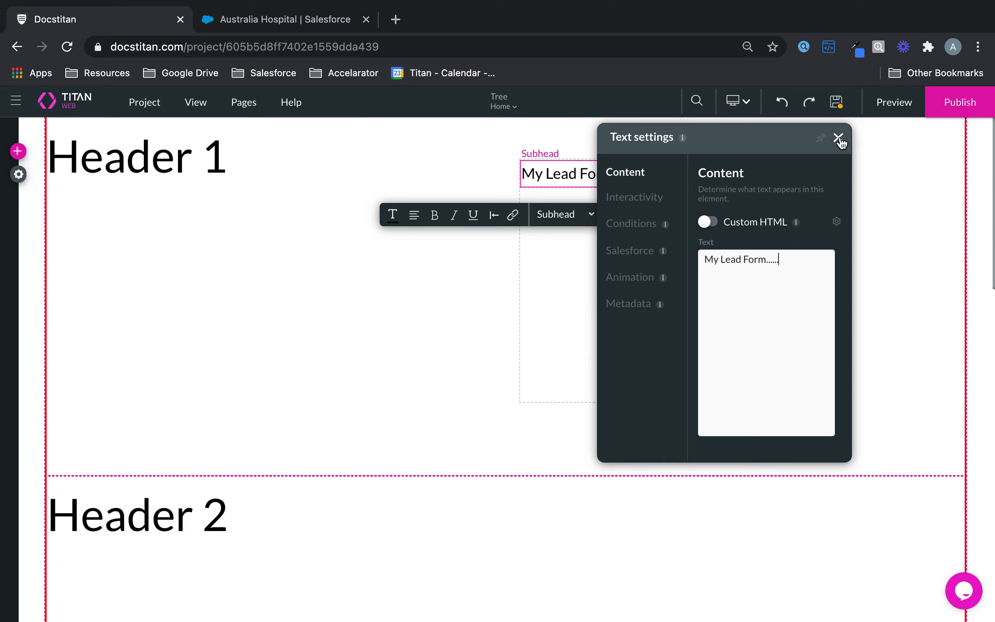
click(838, 138)
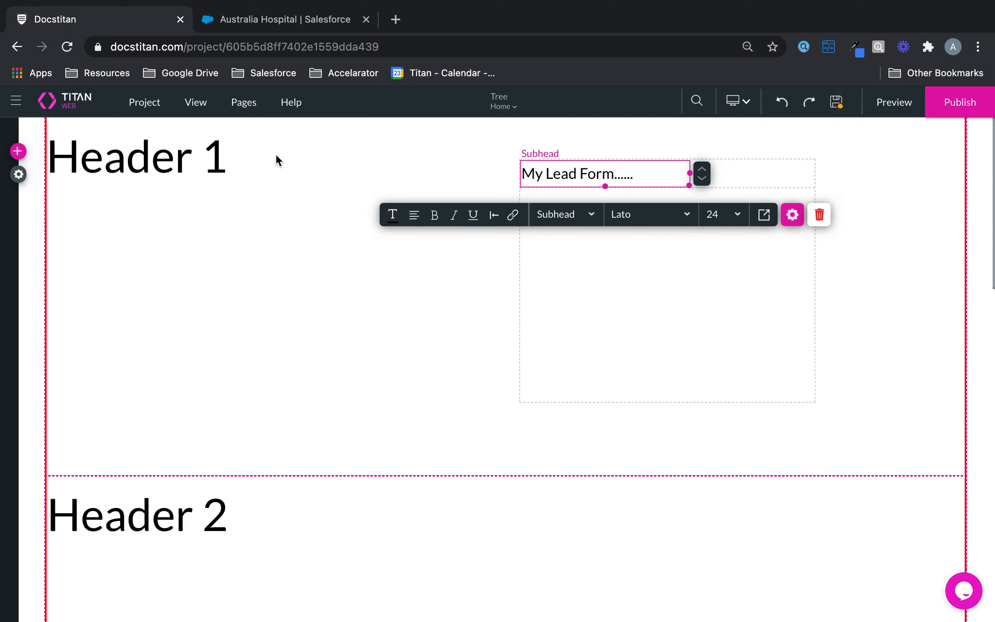
Add two text fields under the My Lead Form subhead.
click(18, 152)
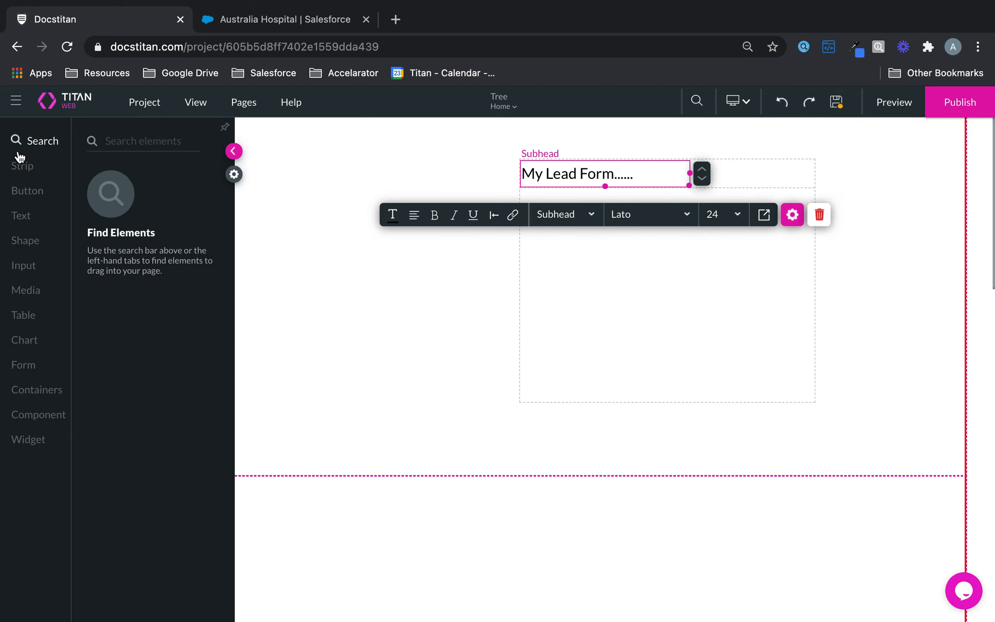
click(24, 262)
drag(205, 197, 597, 217)
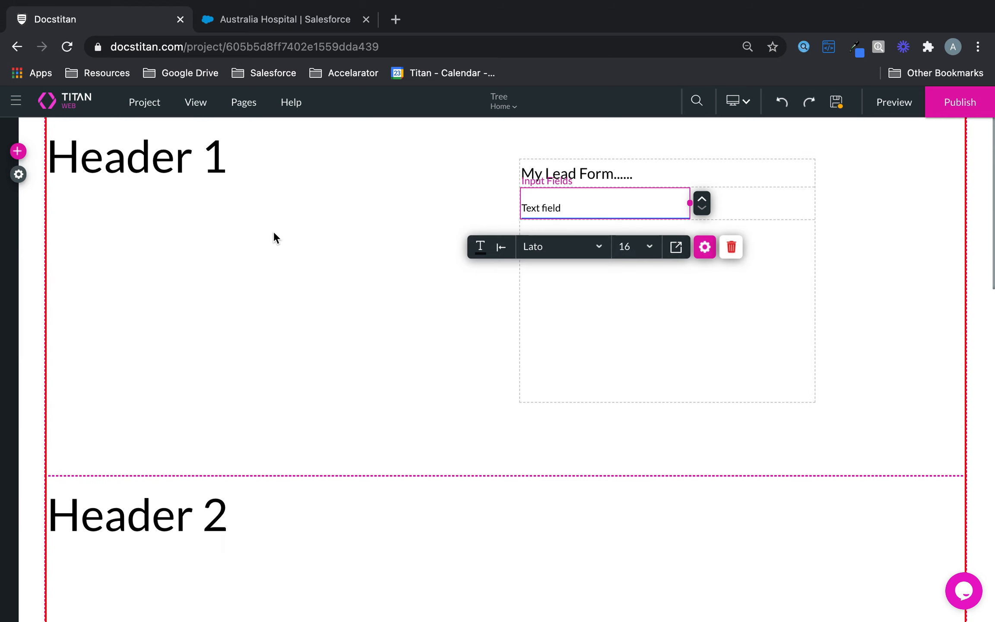
click(18, 151)
click(27, 268)
drag(133, 200, 591, 220)
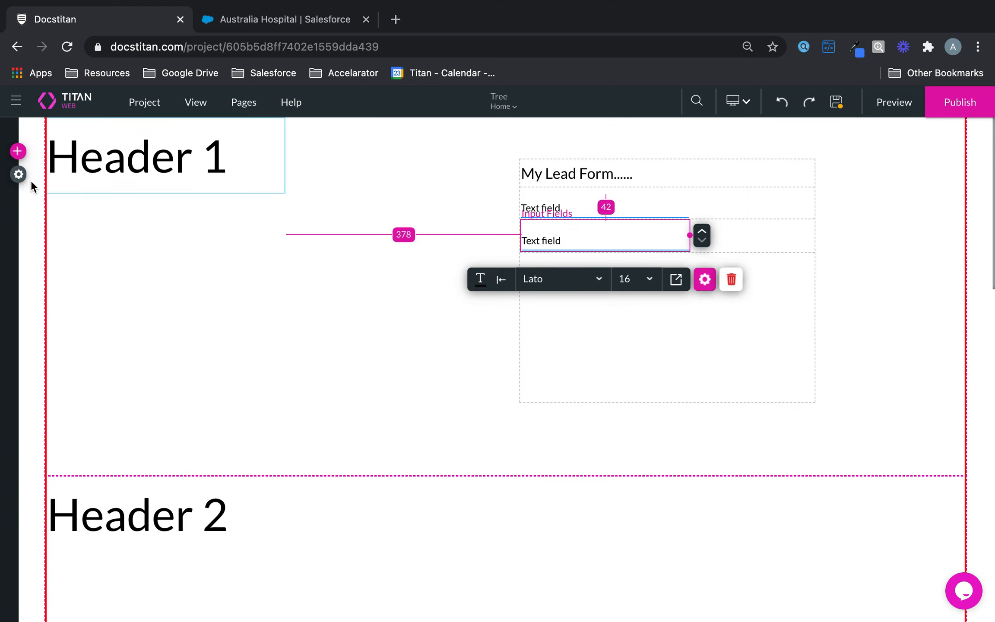
Add an email field and a radio field below the text fields.
click(18, 151)
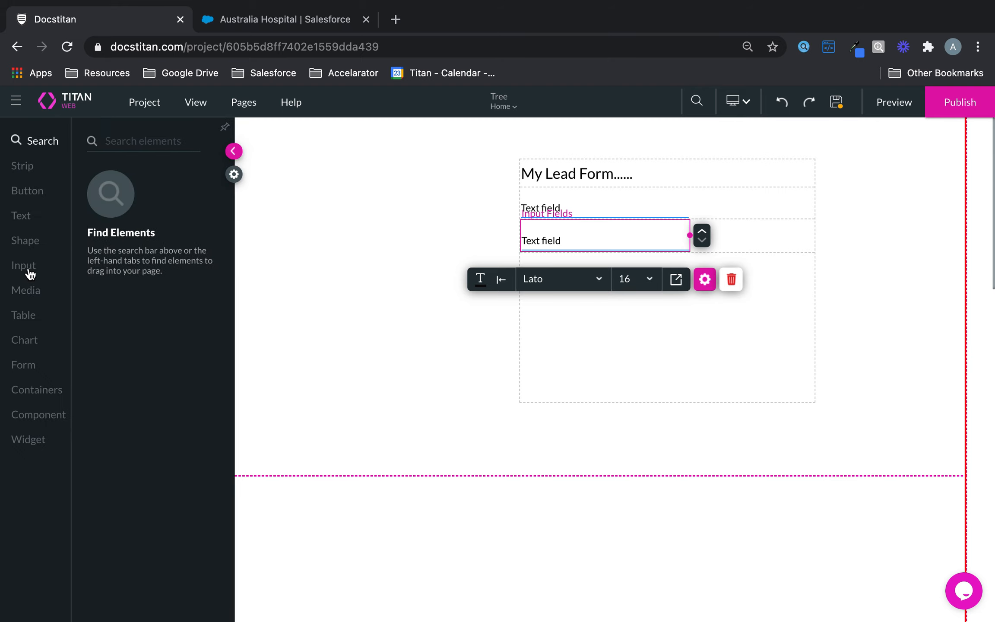
click(26, 268)
drag(149, 351, 639, 264)
click(18, 151)
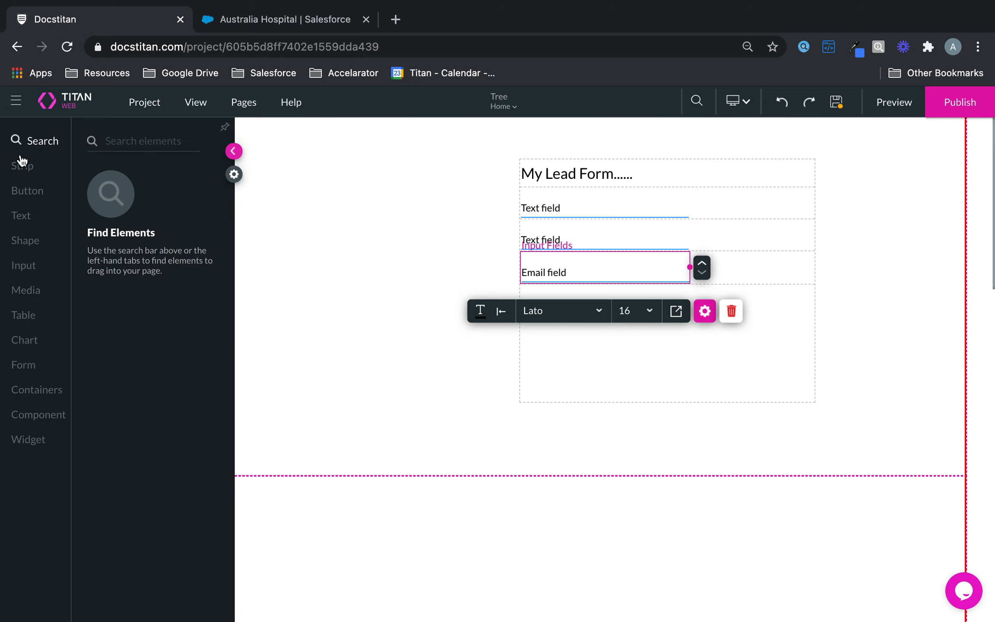
click(24, 266)
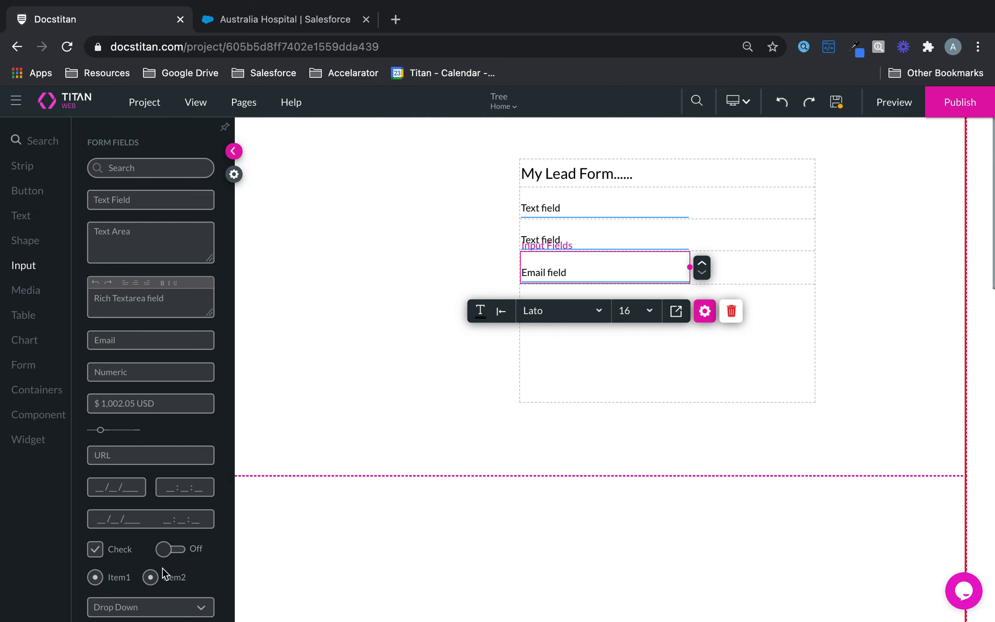
drag(157, 576, 625, 328)
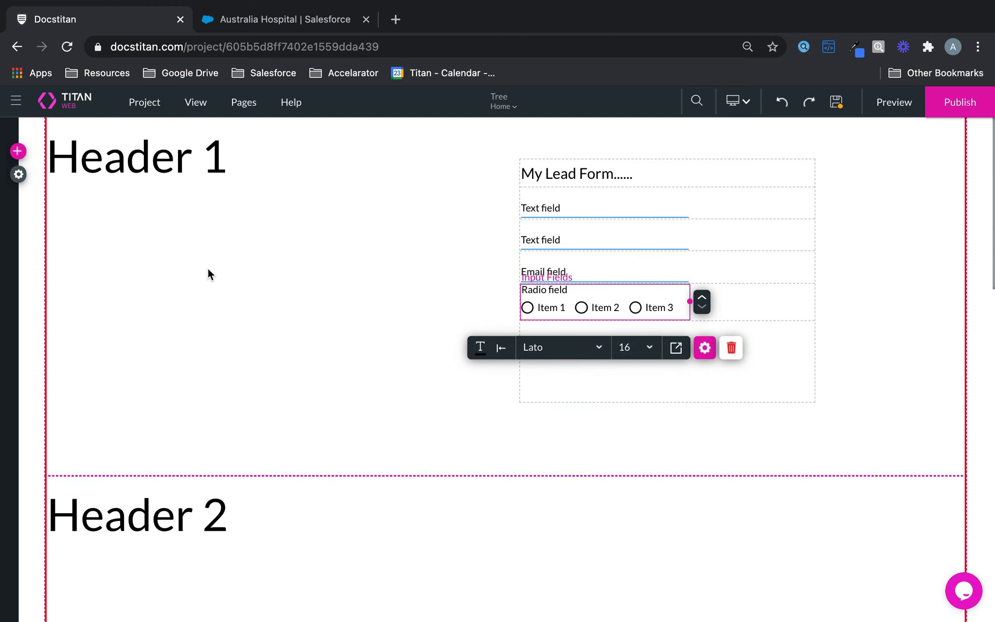
Add a primary button below the radio field.
click(16, 153)
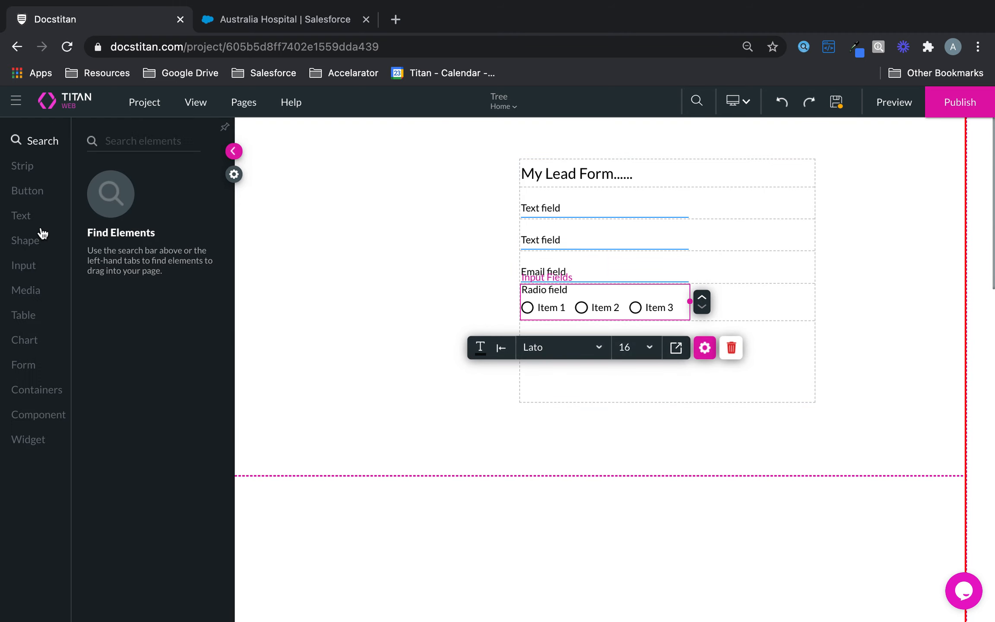
click(25, 192)
drag(99, 177, 547, 354)
Change the button's caption to 'Submit'.
click(730, 383)
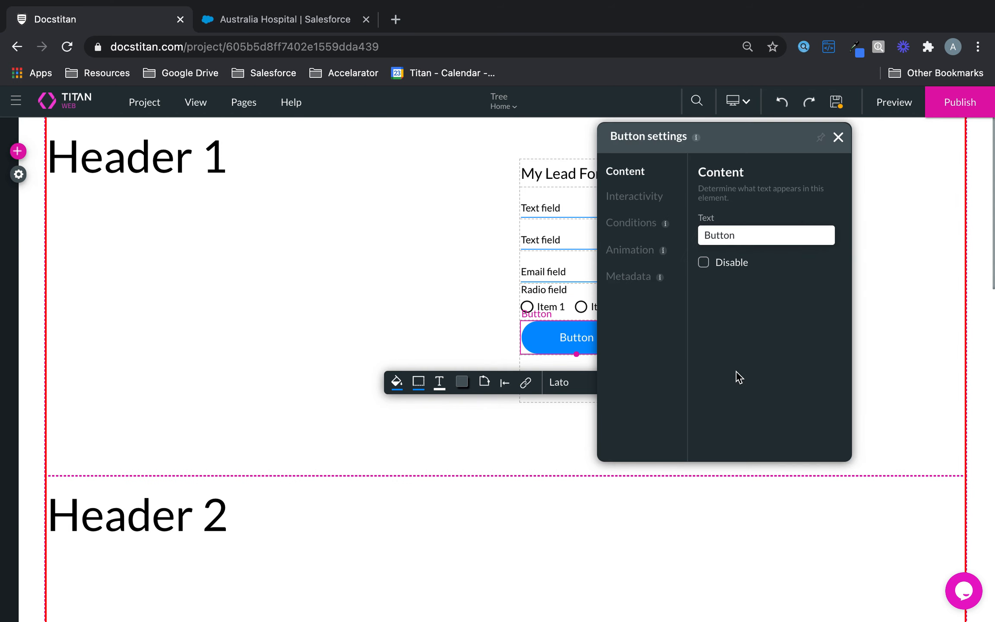
double_click(778, 230)
text(Submit)
click(837, 137)
Label the top text field 'First Name'.
click(654, 294)
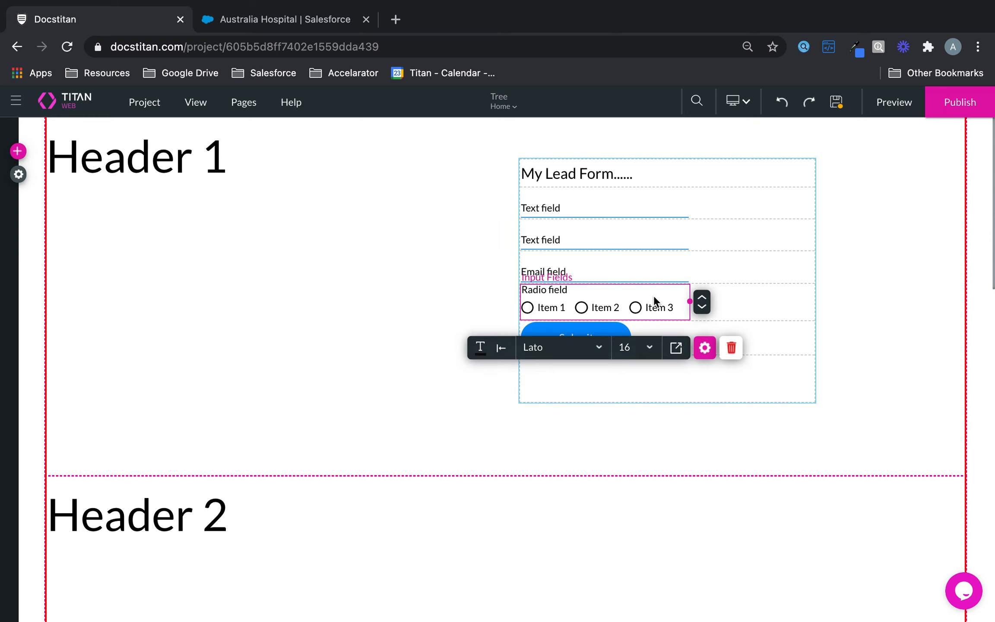
click(705, 347)
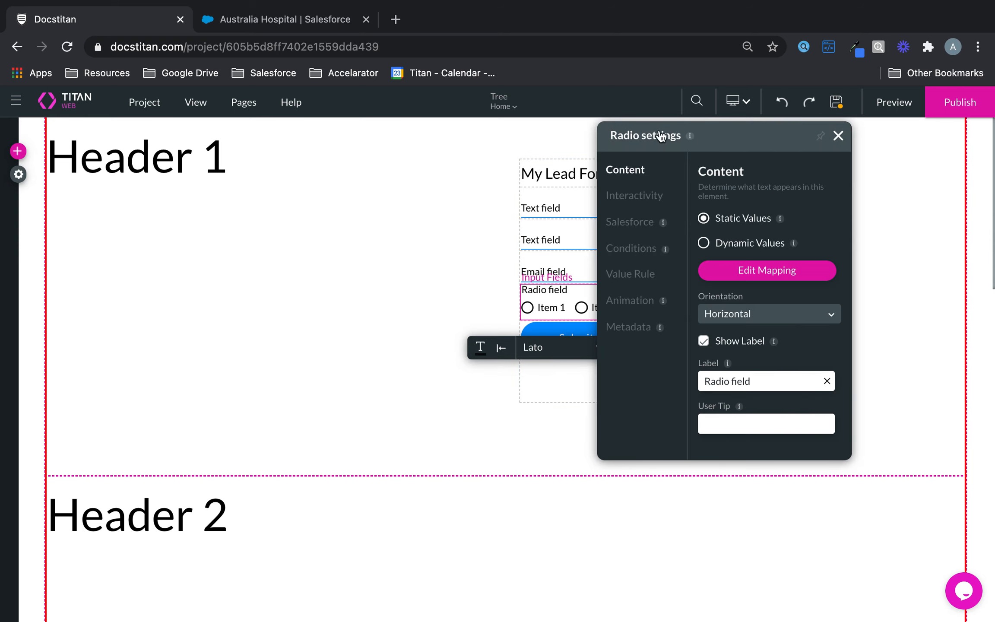
click(839, 136)
click(551, 211)
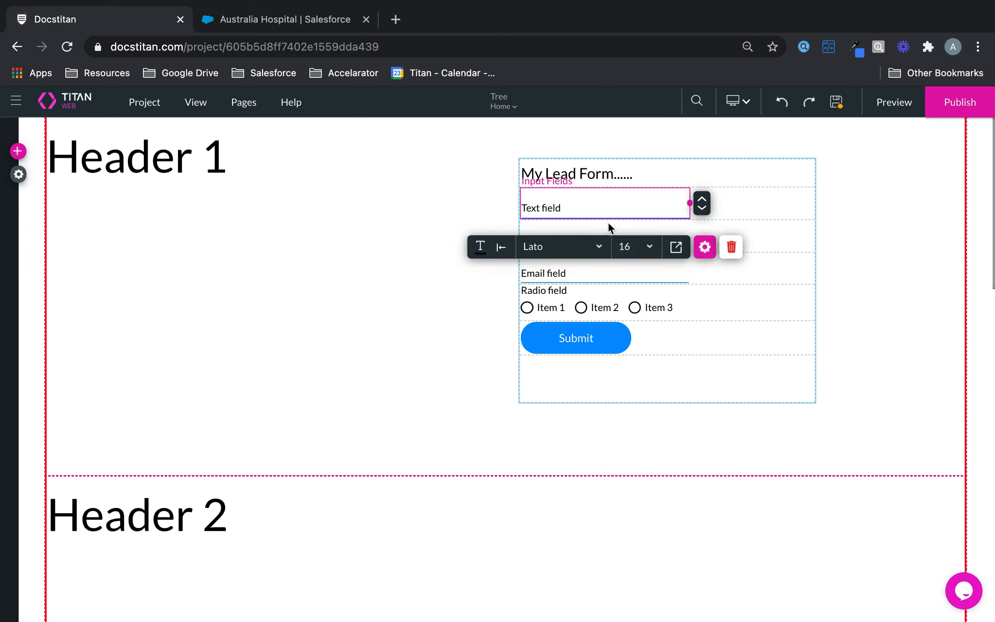
click(705, 248)
text(First Name)
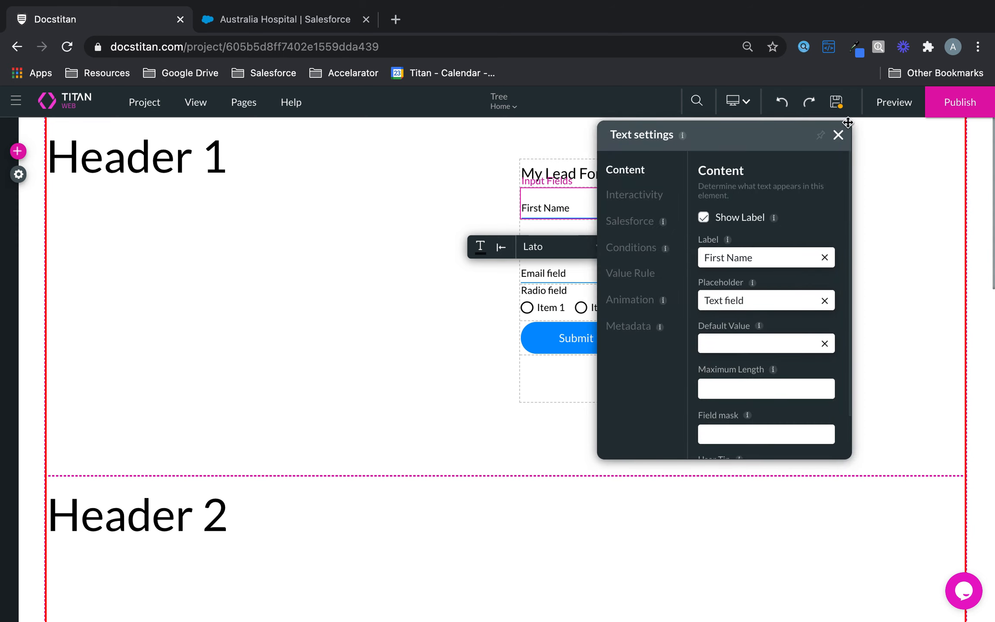
click(838, 135)
Label the second text field 'Last Name' and shift the form container right and down.
click(626, 275)
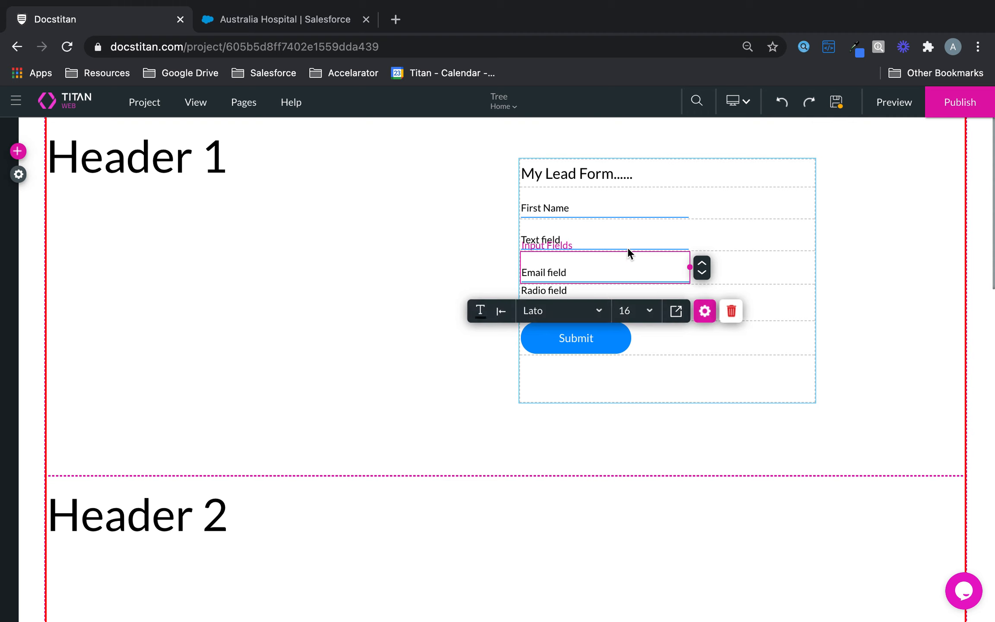
click(628, 237)
click(703, 279)
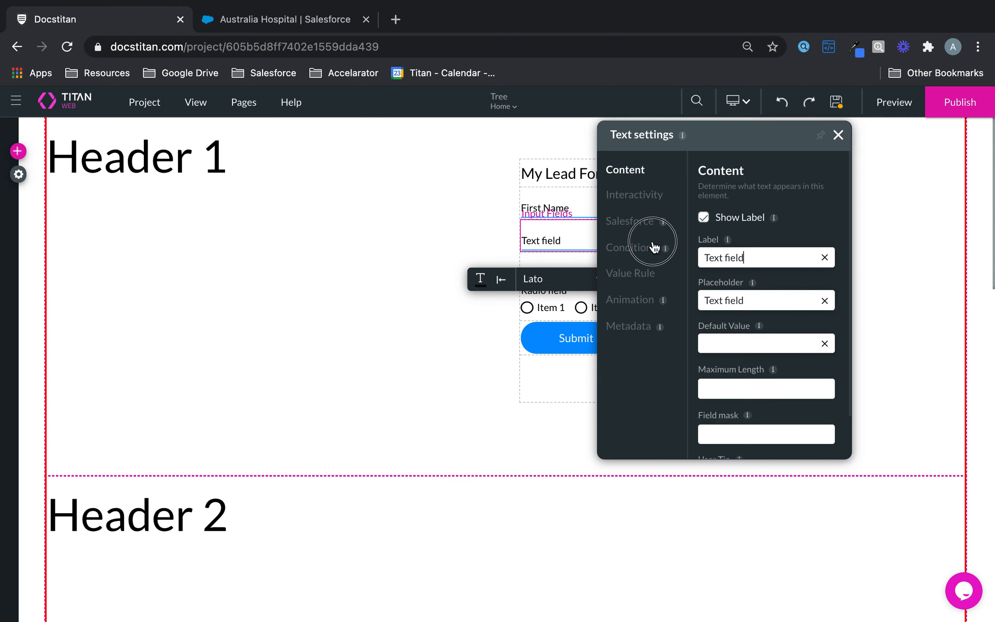
text(Last Name)
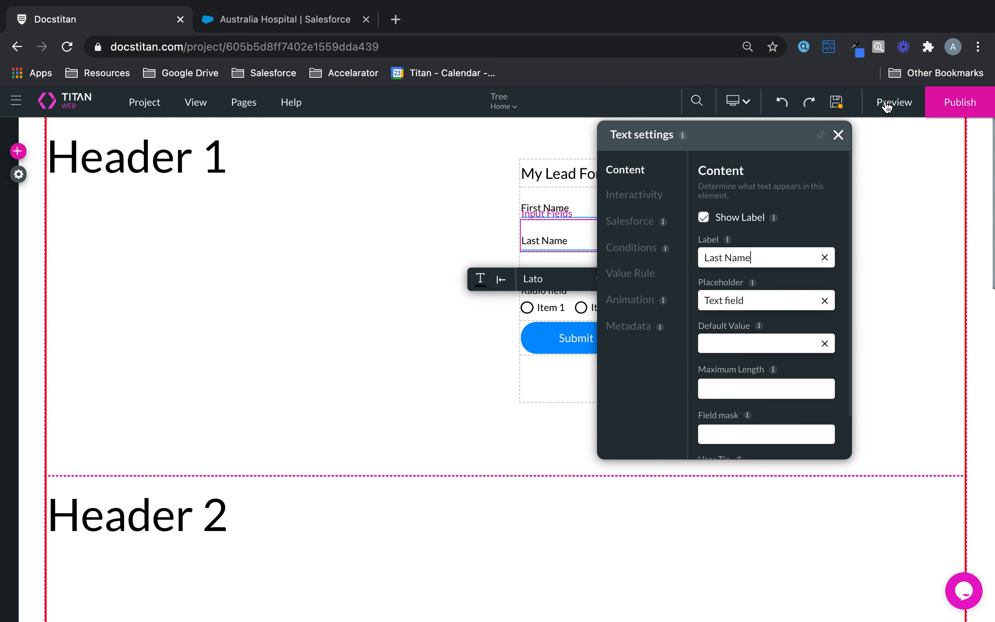
click(837, 135)
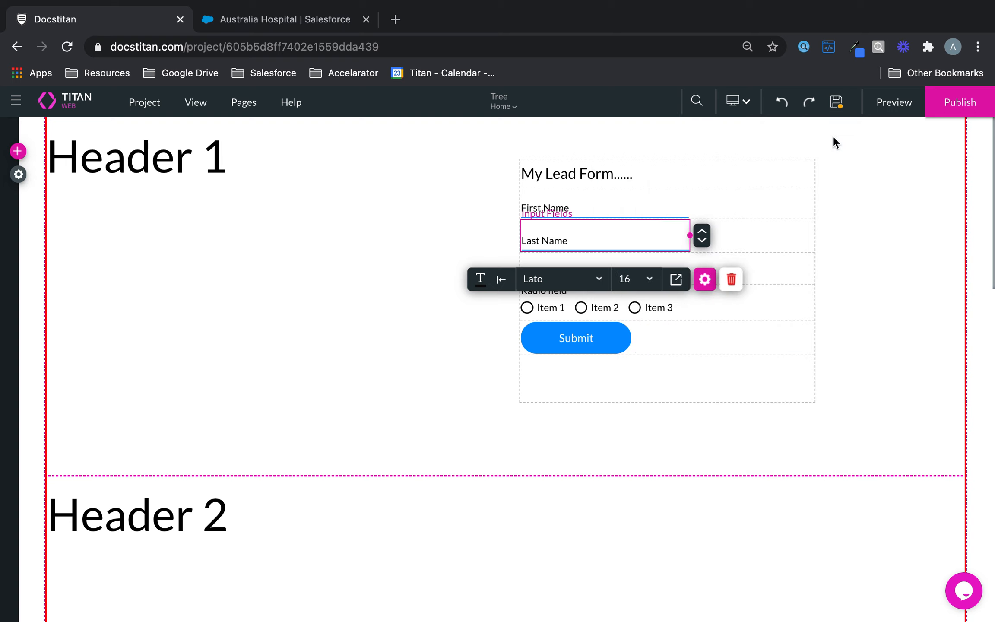
click(881, 250)
drag(806, 391, 918, 428)
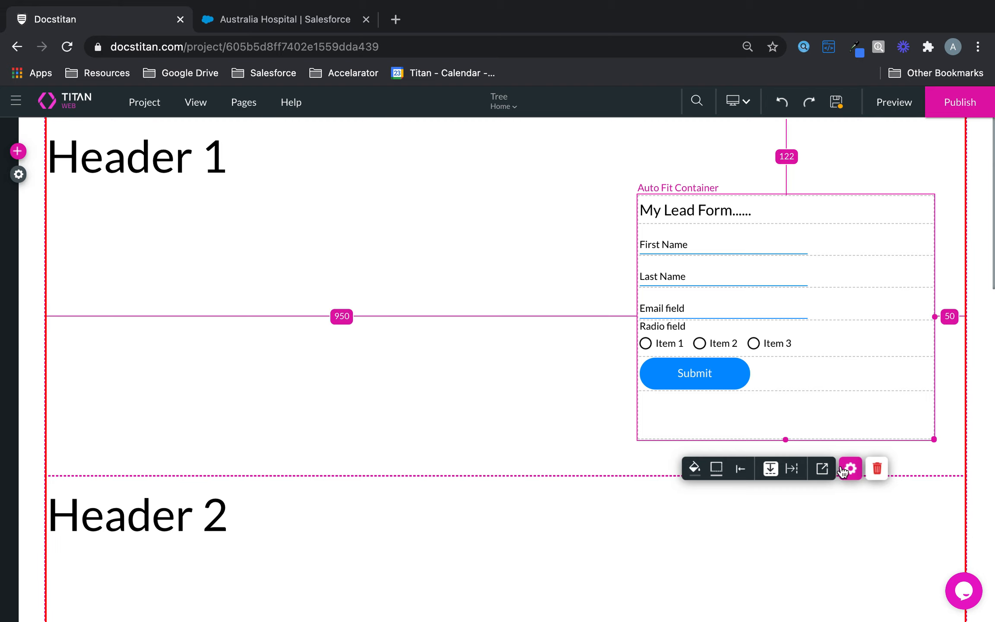
Float the lead form container at Top Right, save the page, and preview it.
click(822, 468)
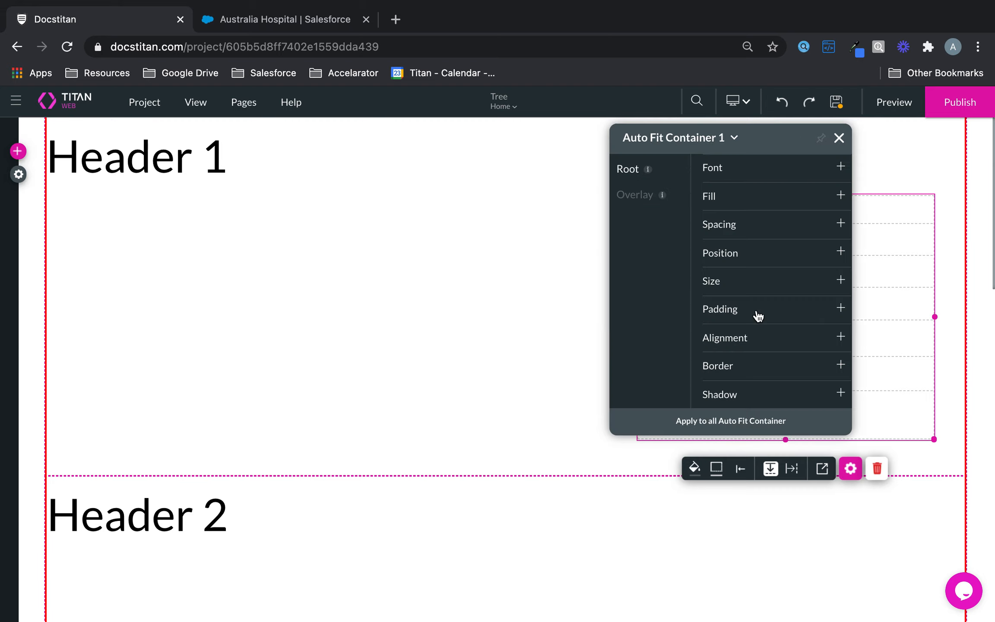
click(732, 254)
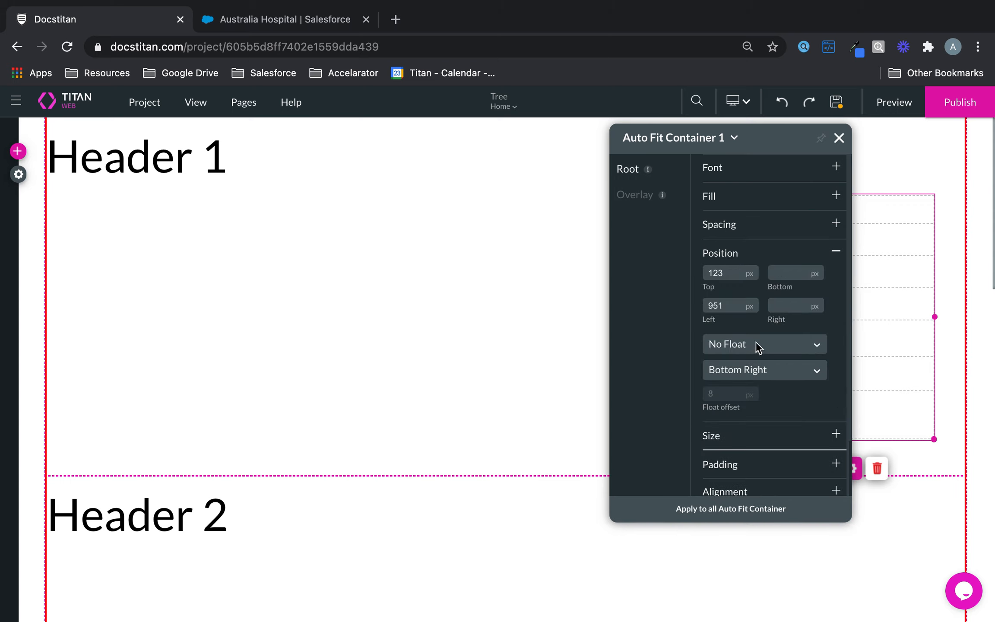
click(762, 374)
click(746, 403)
click(758, 375)
click(750, 420)
click(838, 103)
click(897, 103)
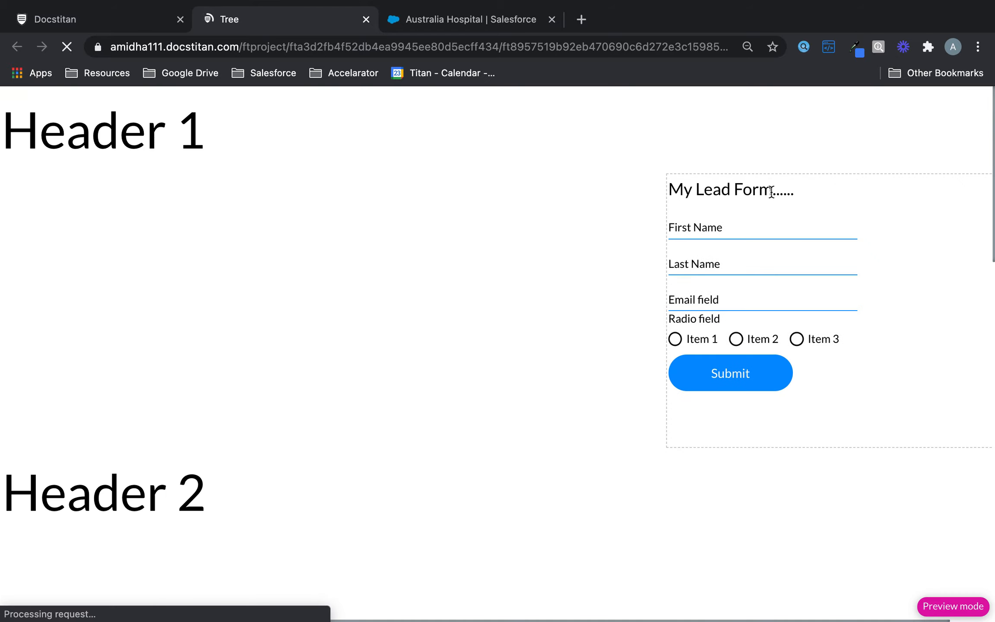
Scroll through the preview, try the First Name field, then return to the editor.
scroll(724, 266, down, 10)
scroll(725, 265, down, 5)
scroll(725, 265, up, 15)
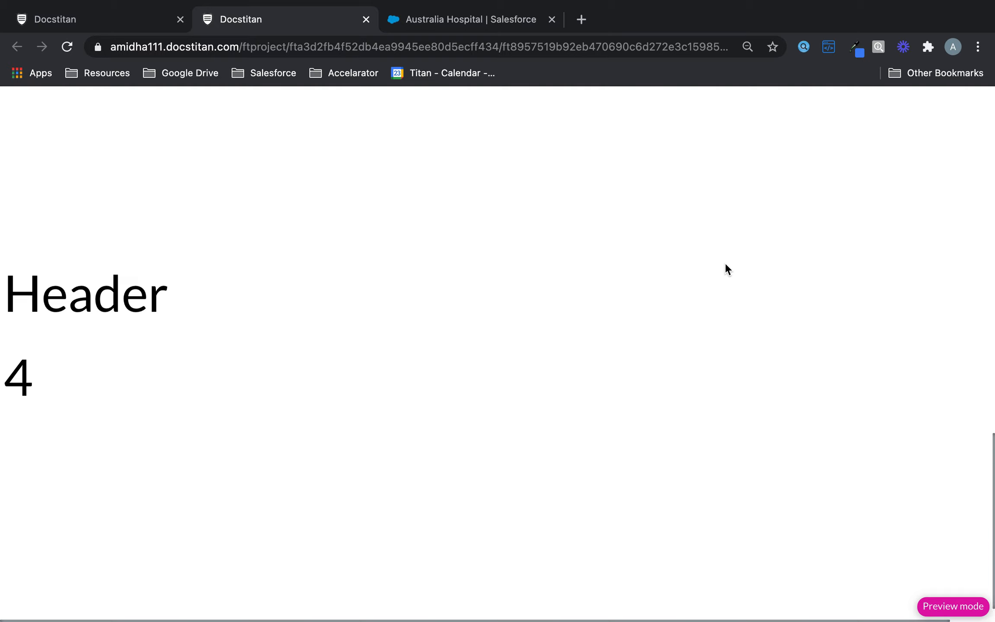
scroll(725, 265, down, 6)
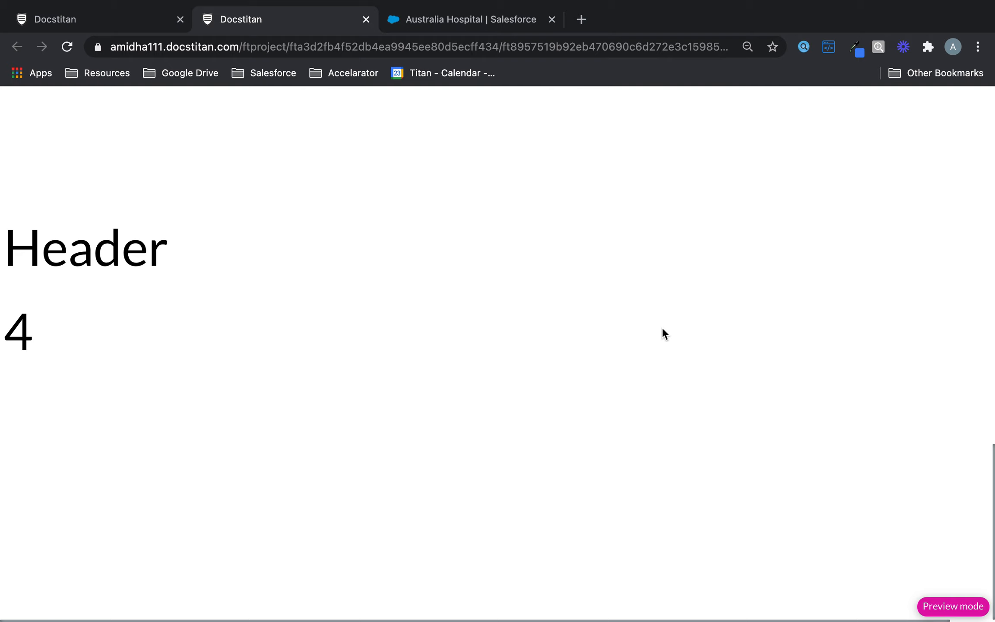
scroll(663, 327, up, 15)
click(790, 223)
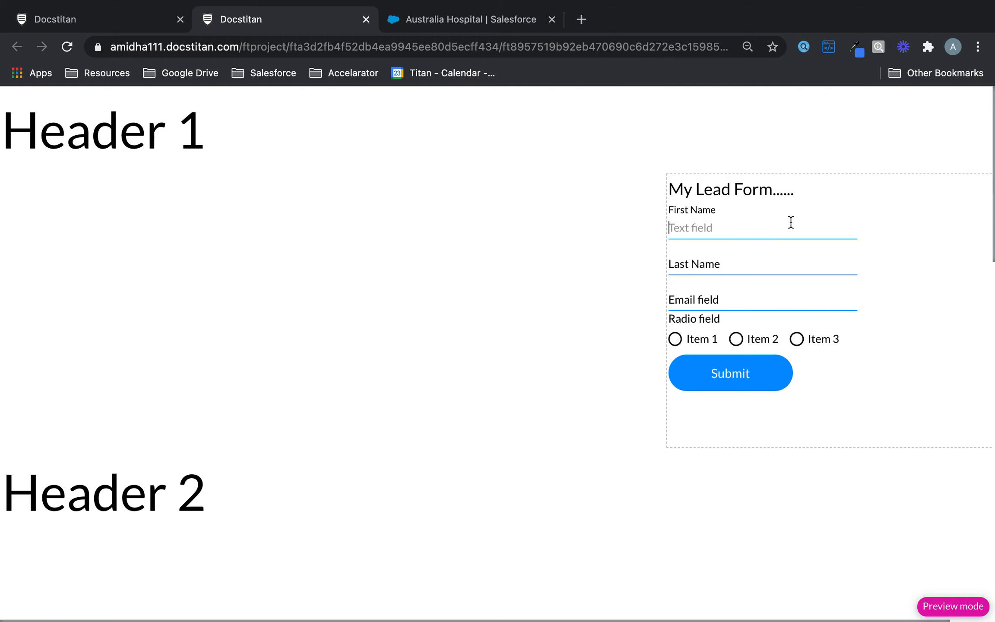
click(108, 19)
Float the container Over parent at Top Right, save, and open a new preview.
click(753, 350)
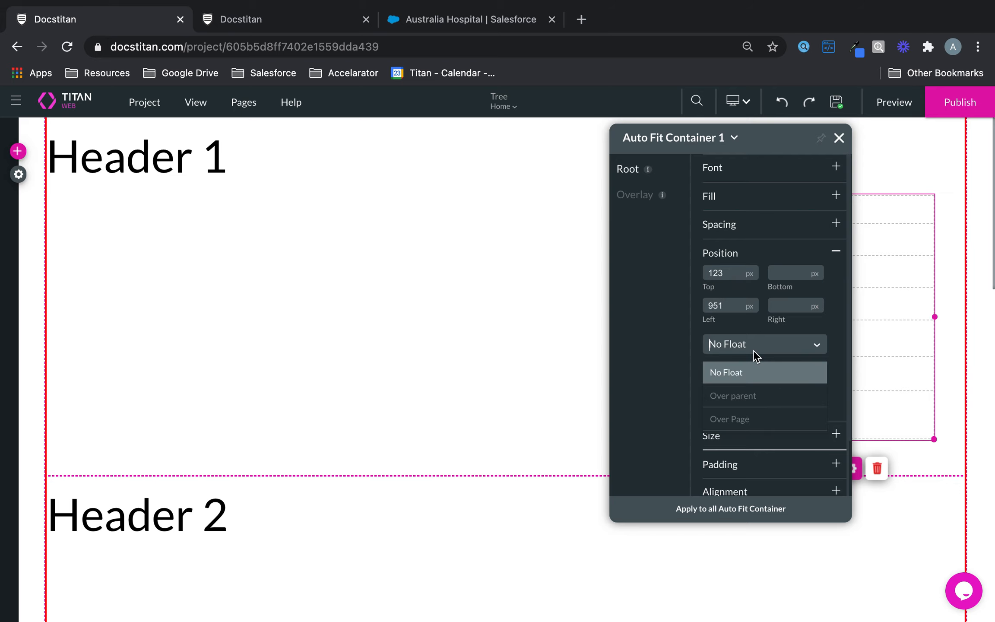
click(751, 397)
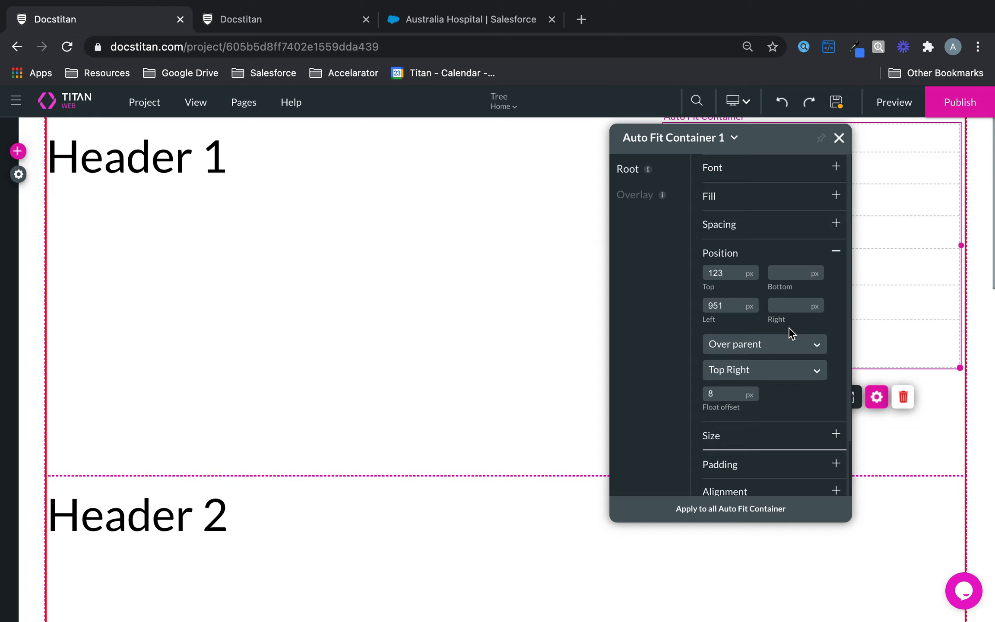
click(837, 103)
click(904, 108)
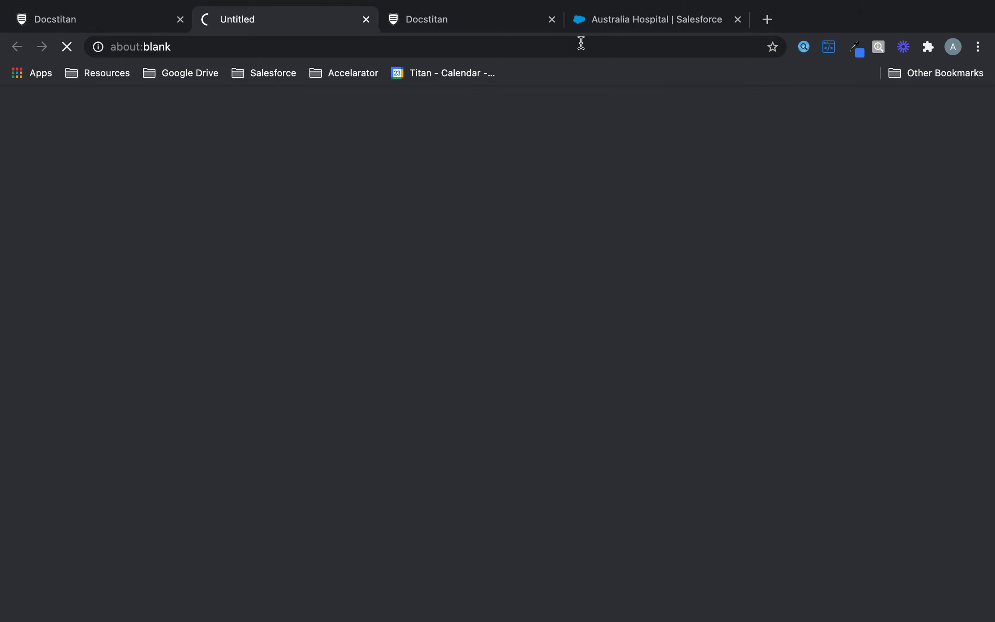
Close the older preview tab, scroll the new preview to check the form, then return to the editor.
click(548, 20)
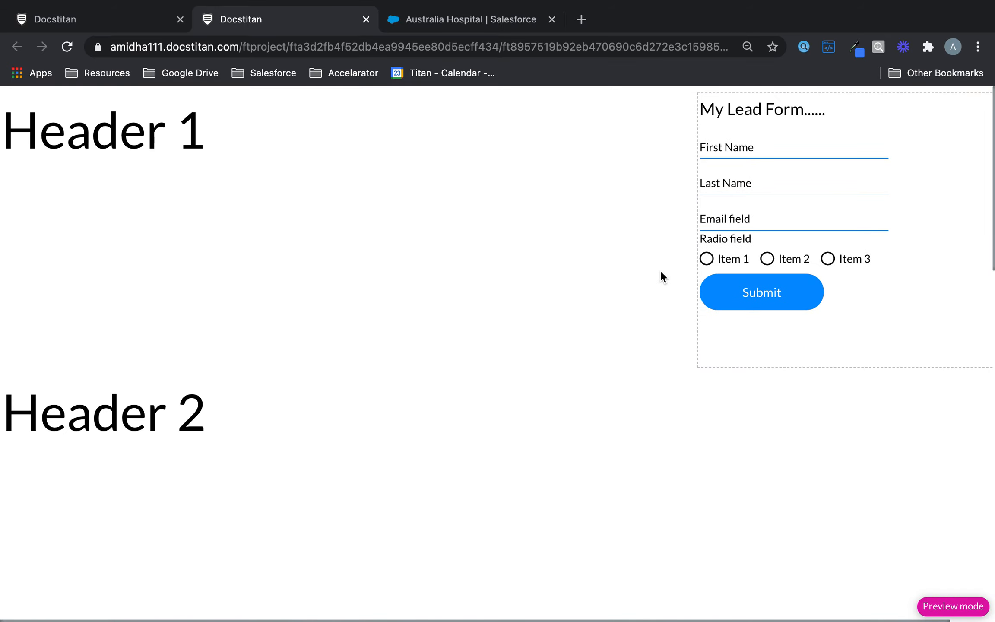
scroll(714, 465, down, 5)
scroll(768, 484, up, 5)
scroll(681, 220, down, 15)
scroll(682, 220, up, 15)
click(115, 24)
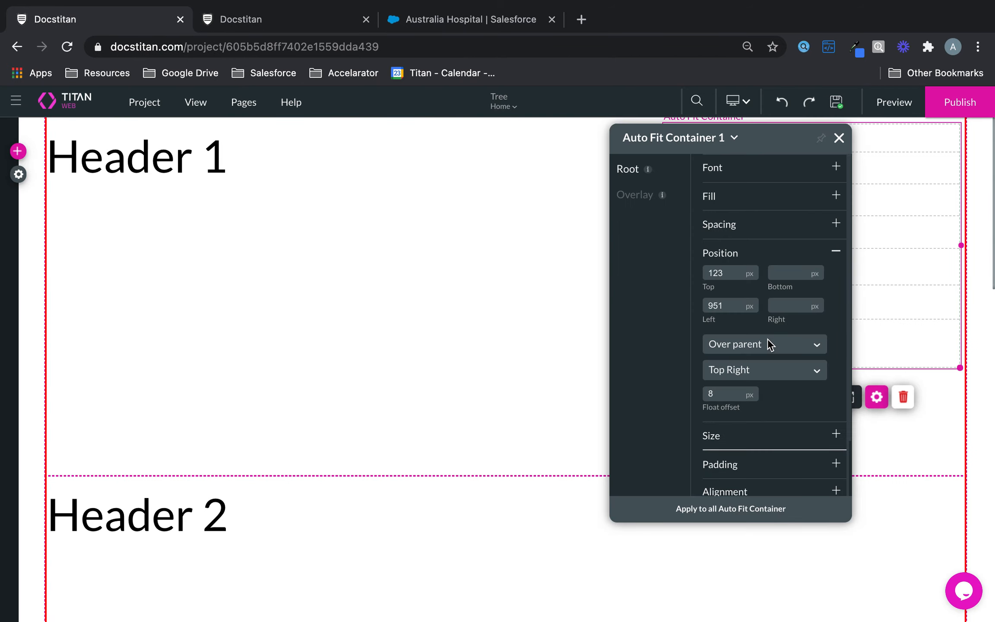
Inspect the form strip and Header 1 strip settings, then reselect Auto Fit Container 1's float options.
click(897, 522)
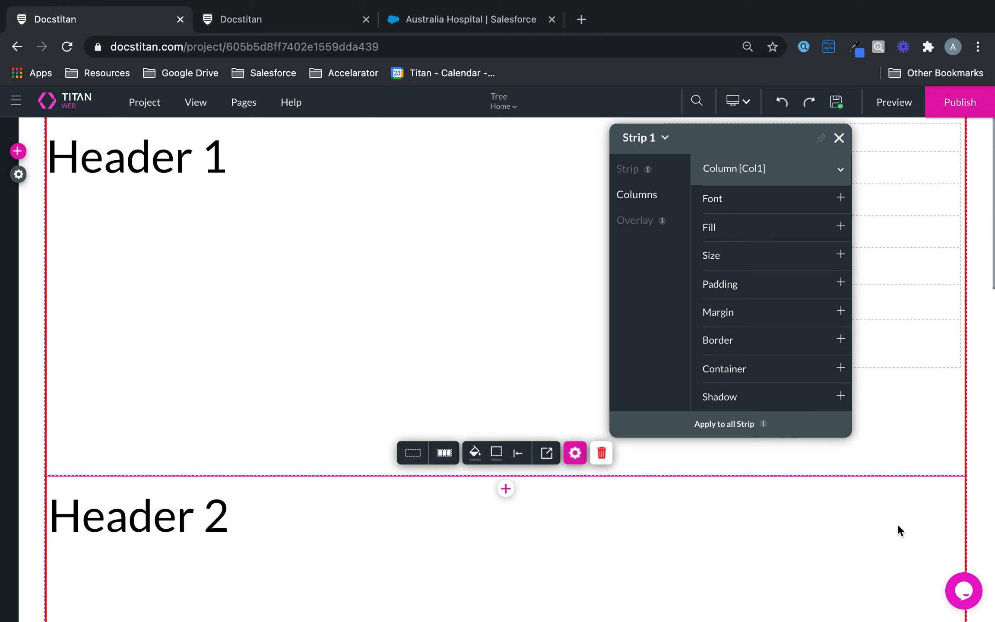
scroll(896, 523, down, 4)
scroll(767, 526, up, 4)
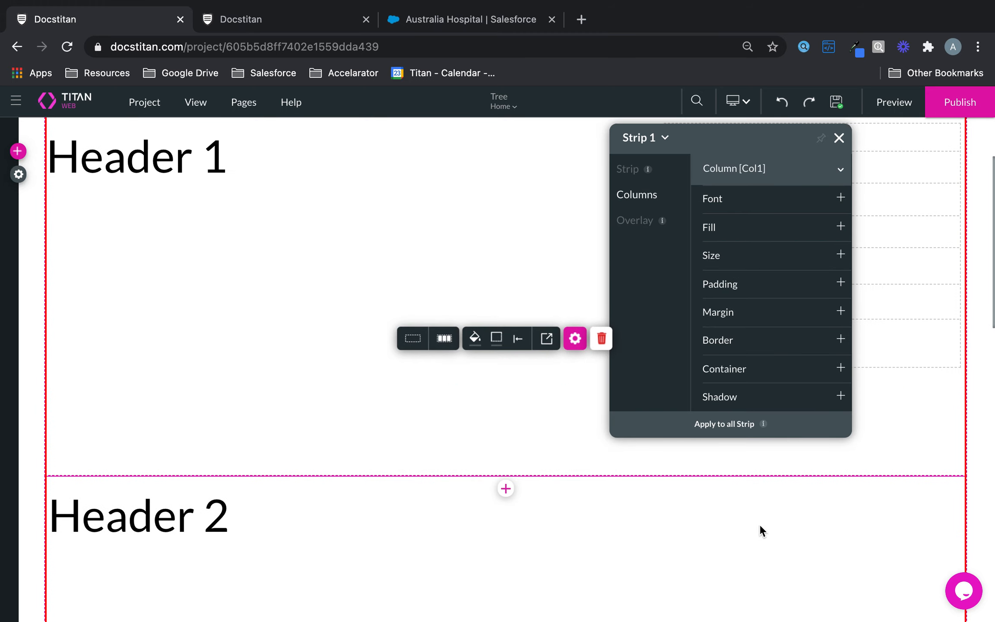
click(572, 198)
click(618, 170)
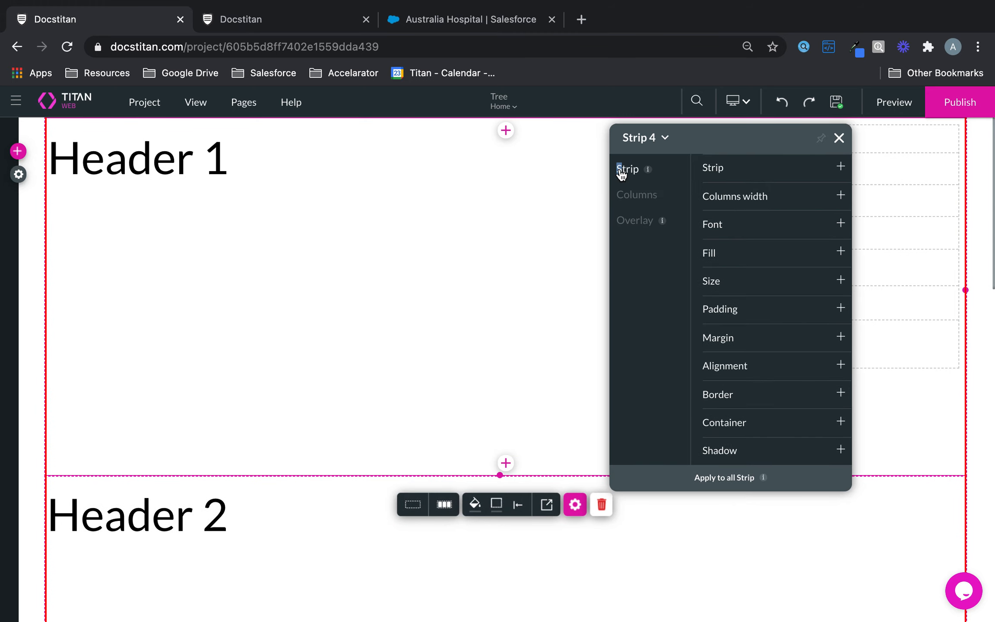
click(557, 363)
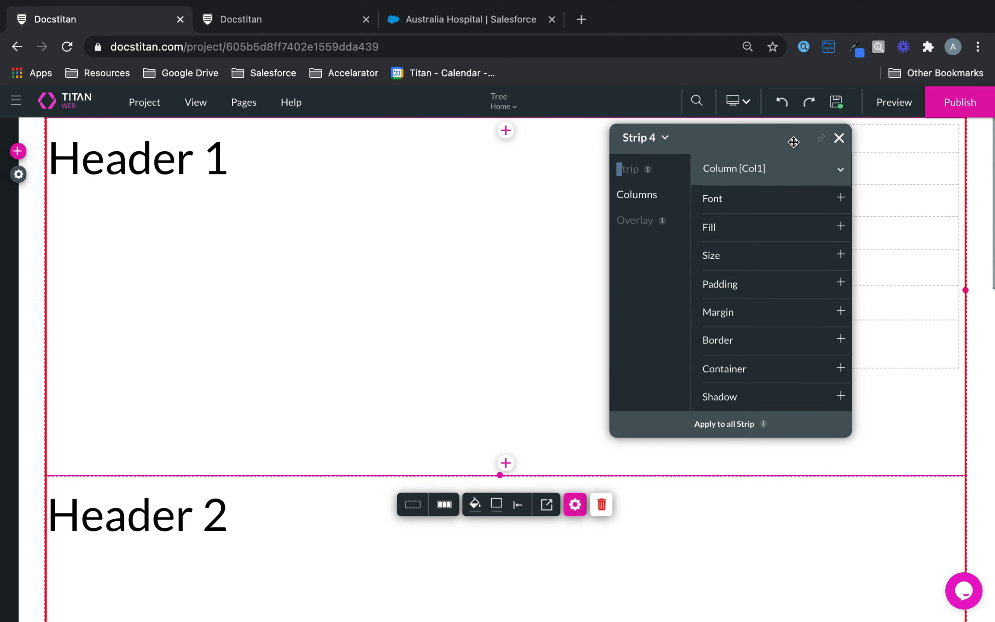
click(941, 135)
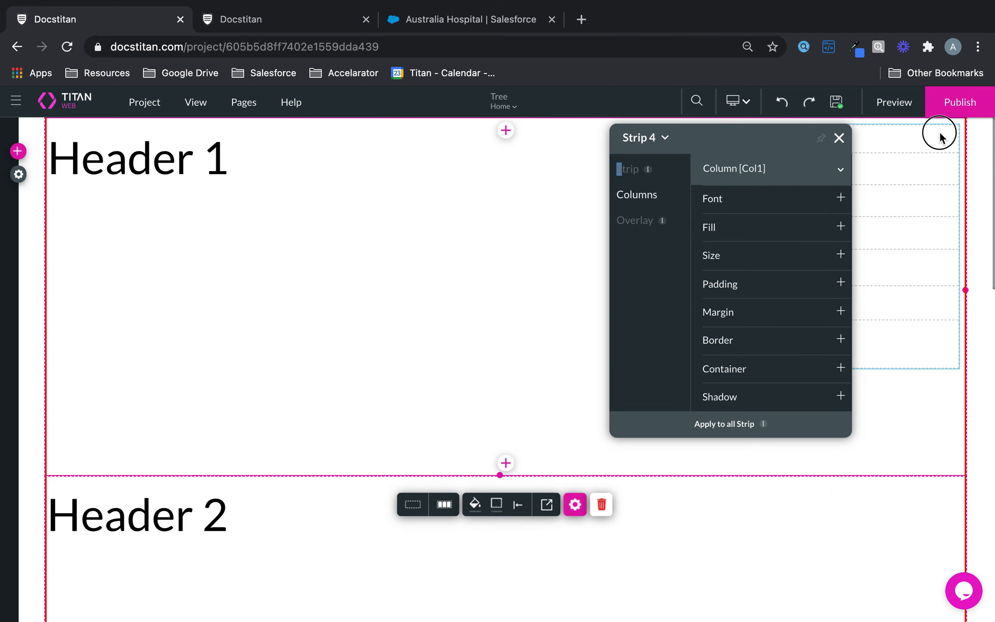
click(757, 346)
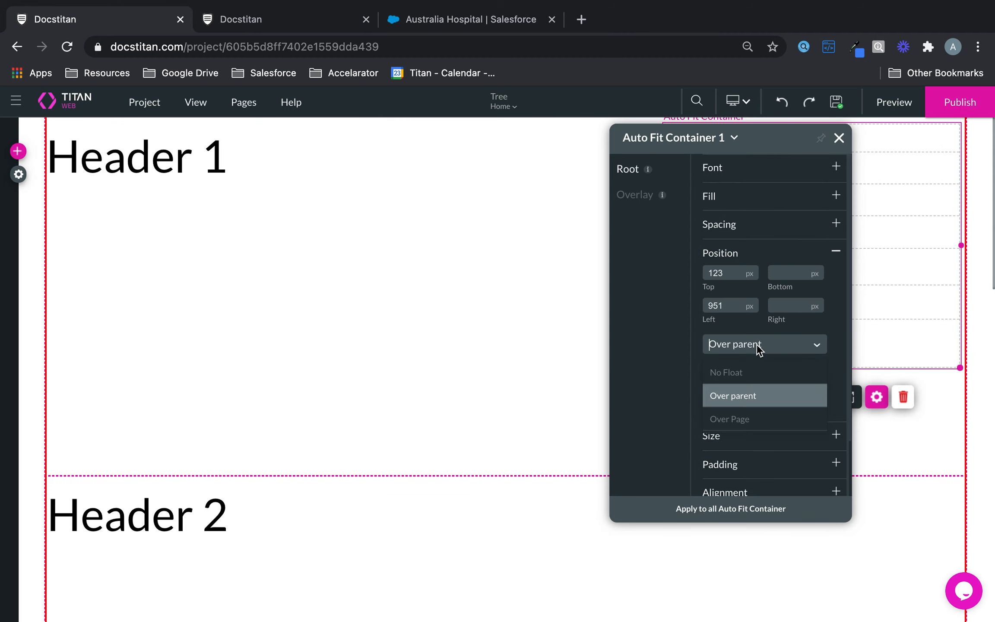
Switch the float to Over Page and try float offsets of 900 and 100 px.
click(753, 415)
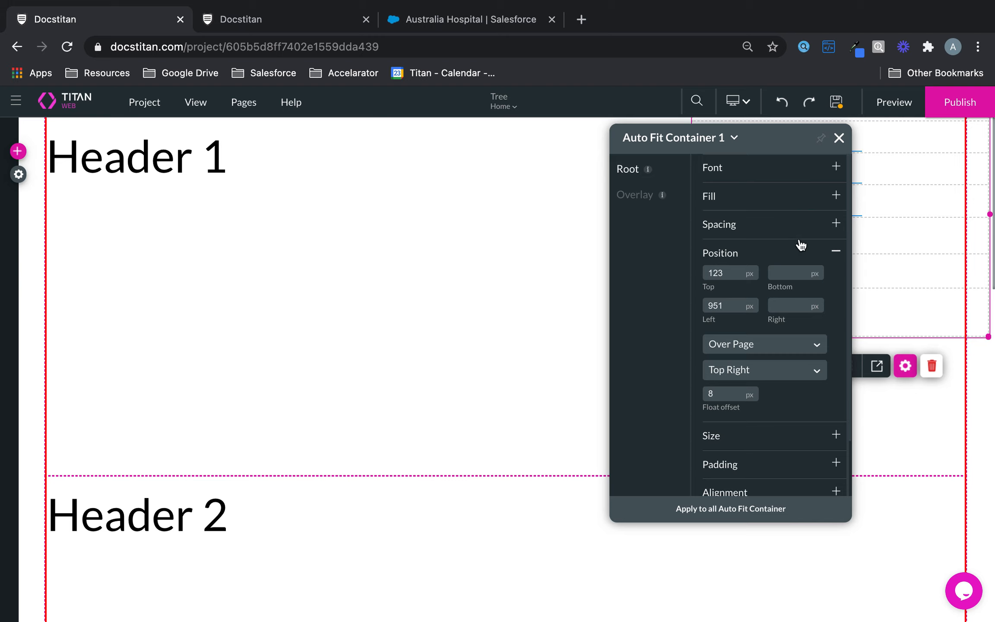
drag(790, 134, 548, 171)
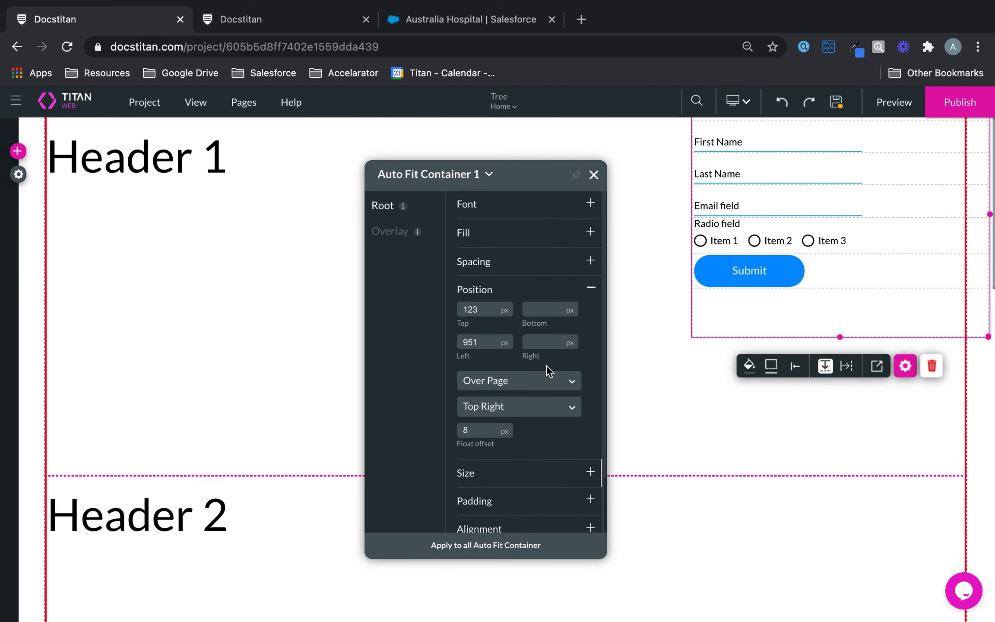
drag(485, 429, 451, 431)
text(900)
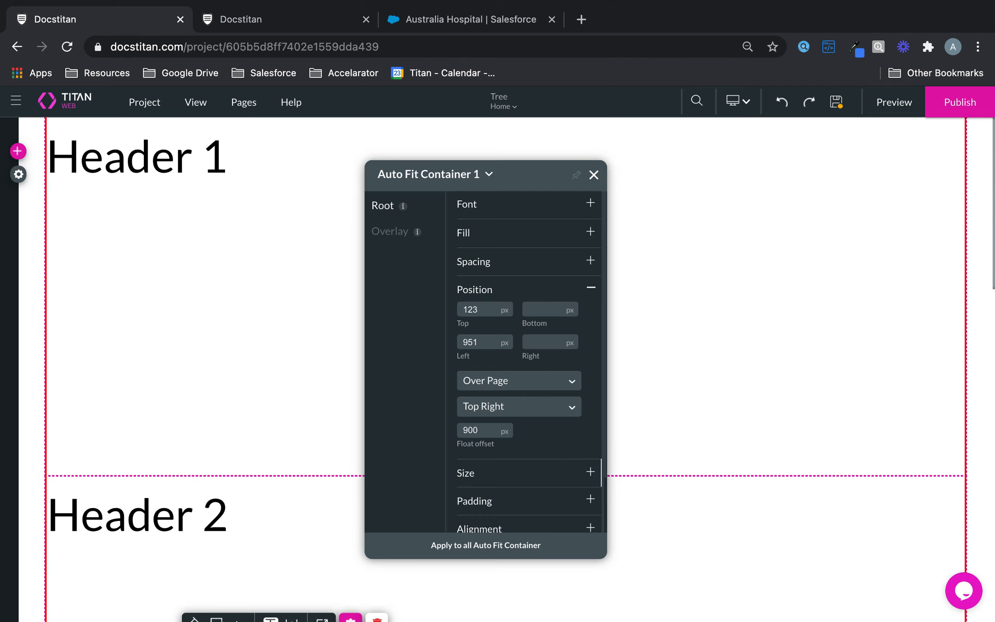
key(BackSpace)
key(BackSpace)
key(BackSpace)
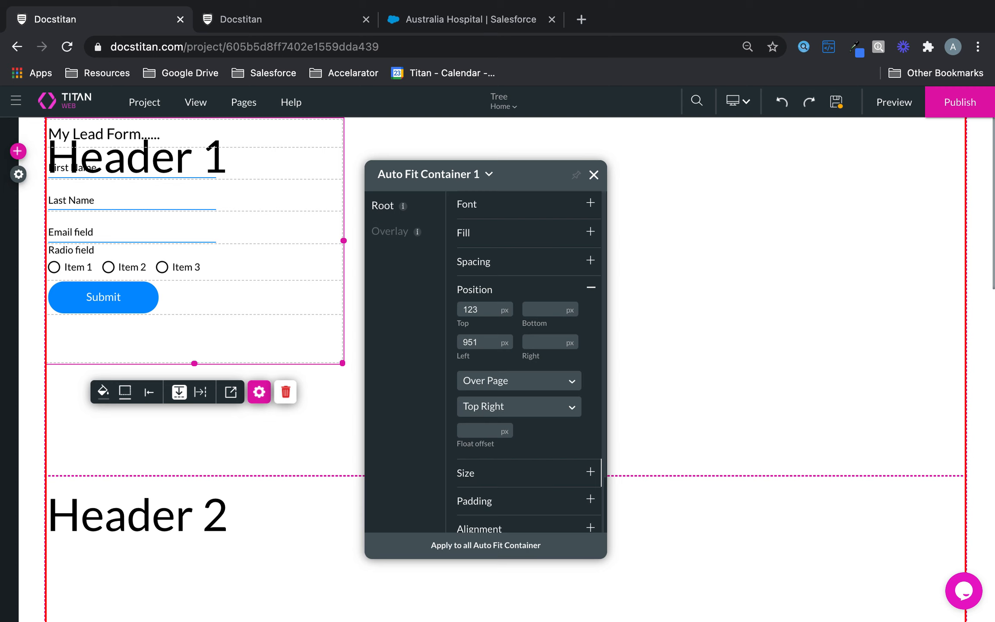
text(100)
Try offsets of 200 and 100 px, settle on a 150 px float offset, and save.
key(BackSpace)
key(BackSpace)
key(BackSpace)
text(200)
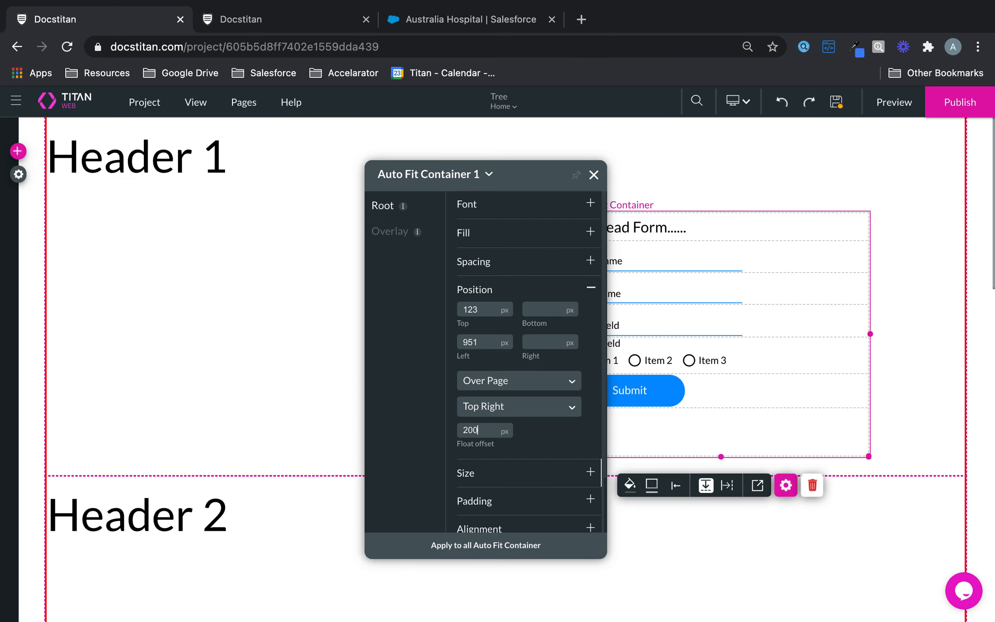
key(BackSpace)
key(BackSpace)
key(BackSpace)
text(100)
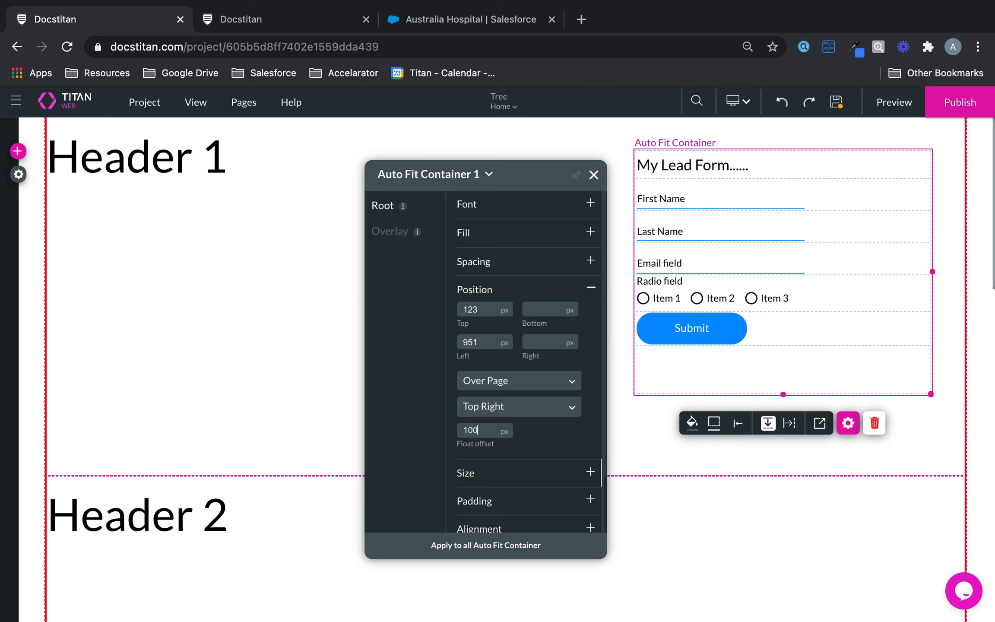
key(BackSpace)
key(BackSpace)
key(BackSpace)
text(150)
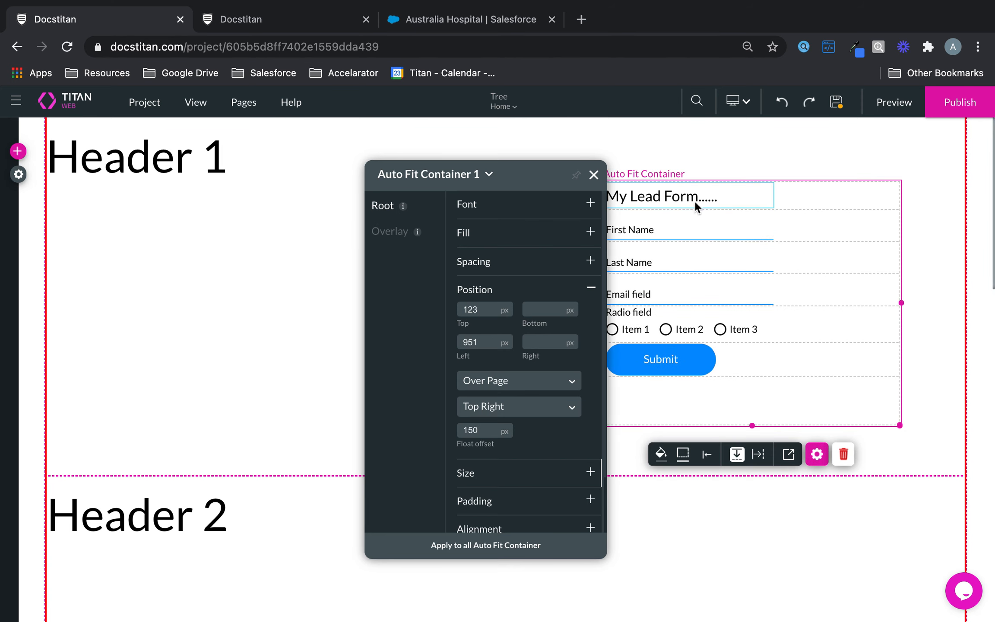
click(836, 102)
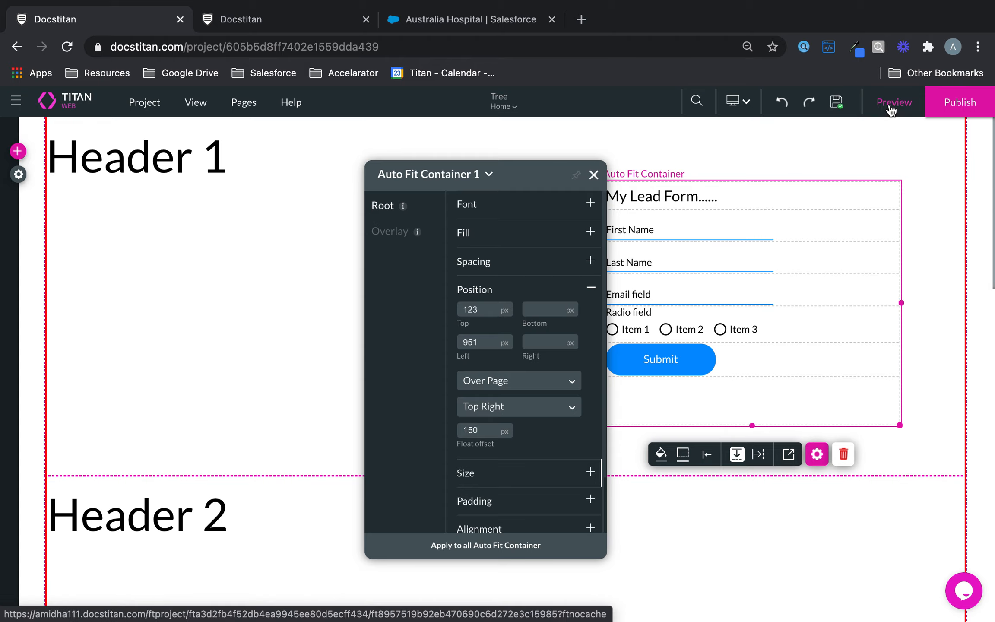
Preview the saved page and scroll toward Header 4 to confirm the form stays pinned top right.
click(890, 108)
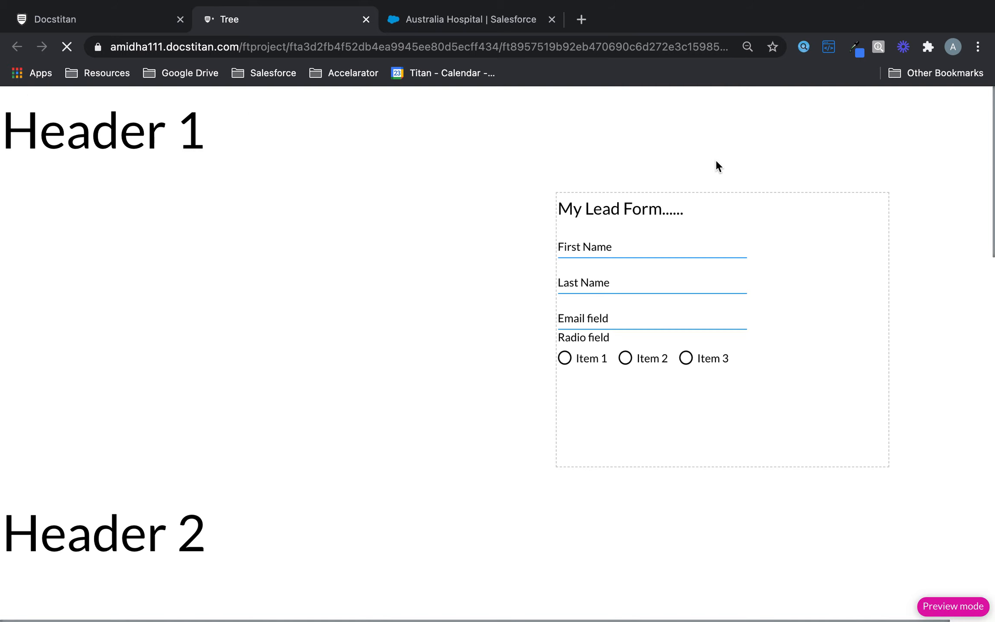
scroll(716, 162, down, 15)
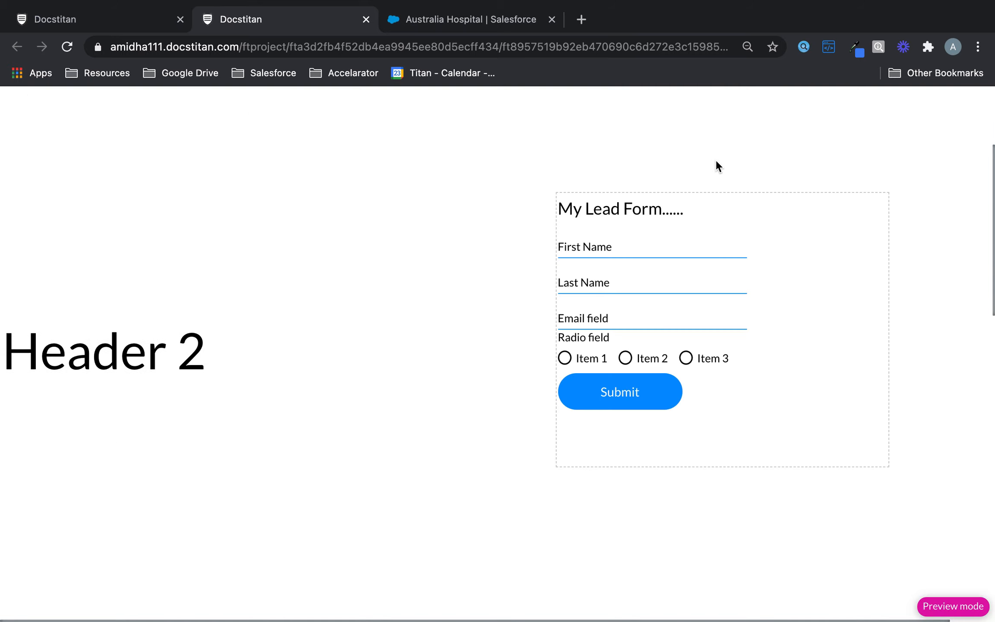
scroll(716, 166, down, 2)
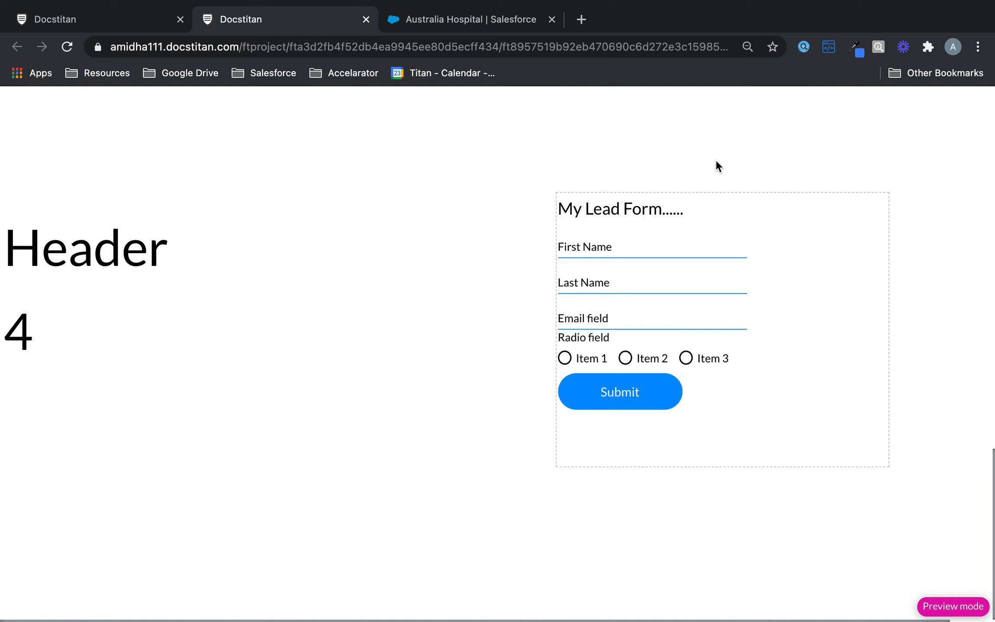
Enter a first name and a last name in the previewed lead form.
click(612, 251)
text(Joe)
click(623, 280)
text(Bloggs)
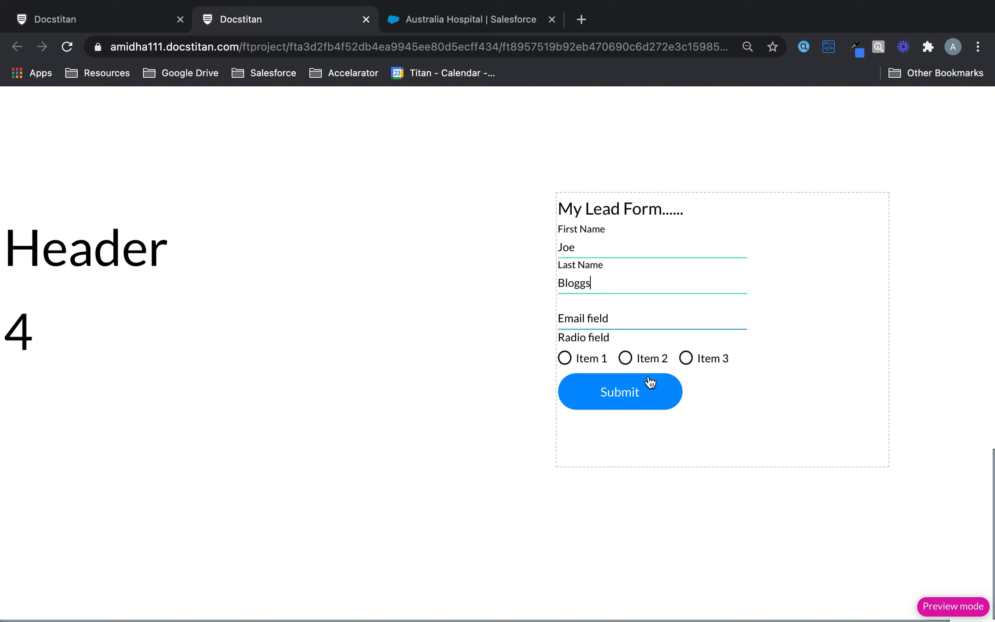
Enter the email address, removing its stray comma, and select Item 1 in the radio field.
click(649, 326)
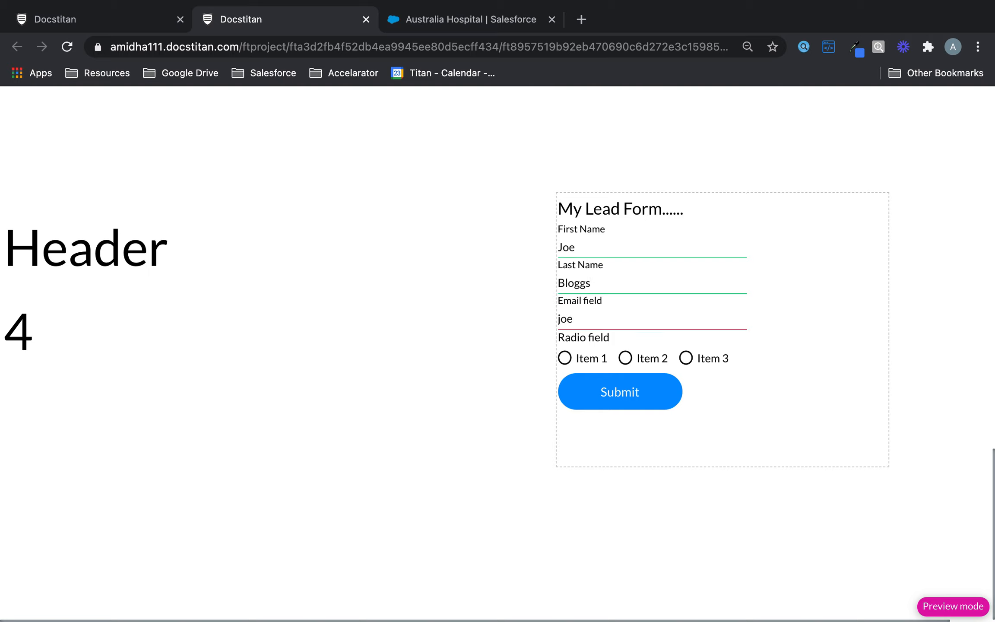
click(564, 358)
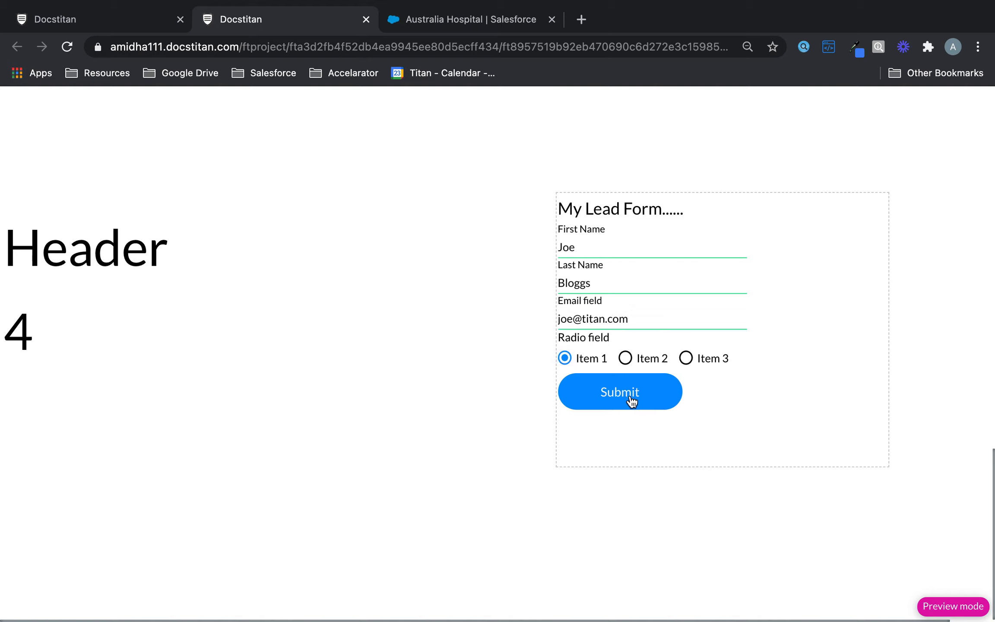
Scroll the preview up and down to verify the lead form stays pinned, then return to the Docstitan editor.
click(322, 417)
scroll(321, 417, up, 3)
scroll(320, 414, up, 6)
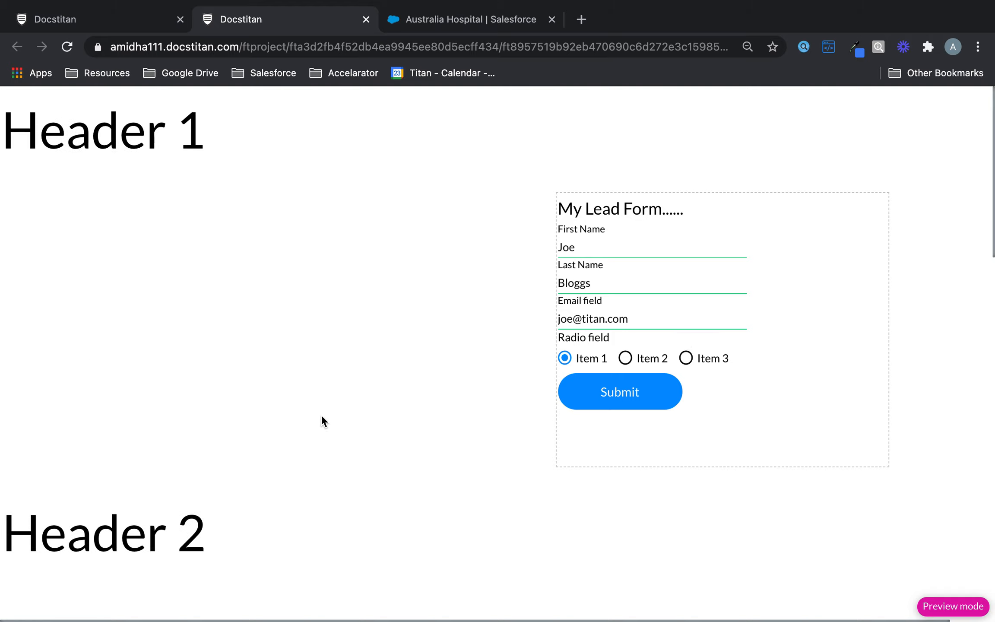
scroll(321, 415, down, 15)
scroll(320, 414, down, 5)
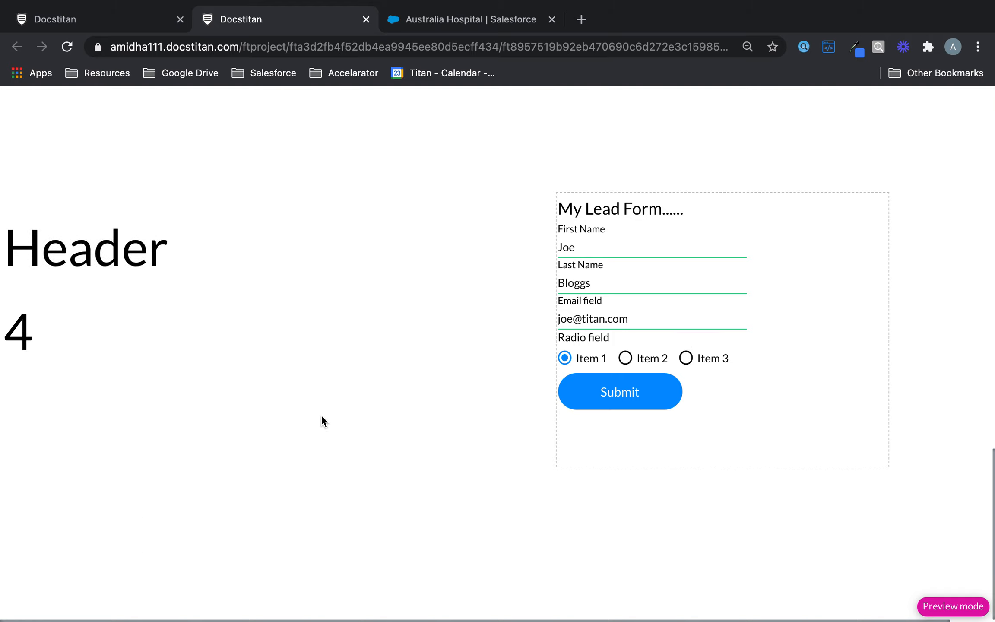
scroll(321, 417, up, 15)
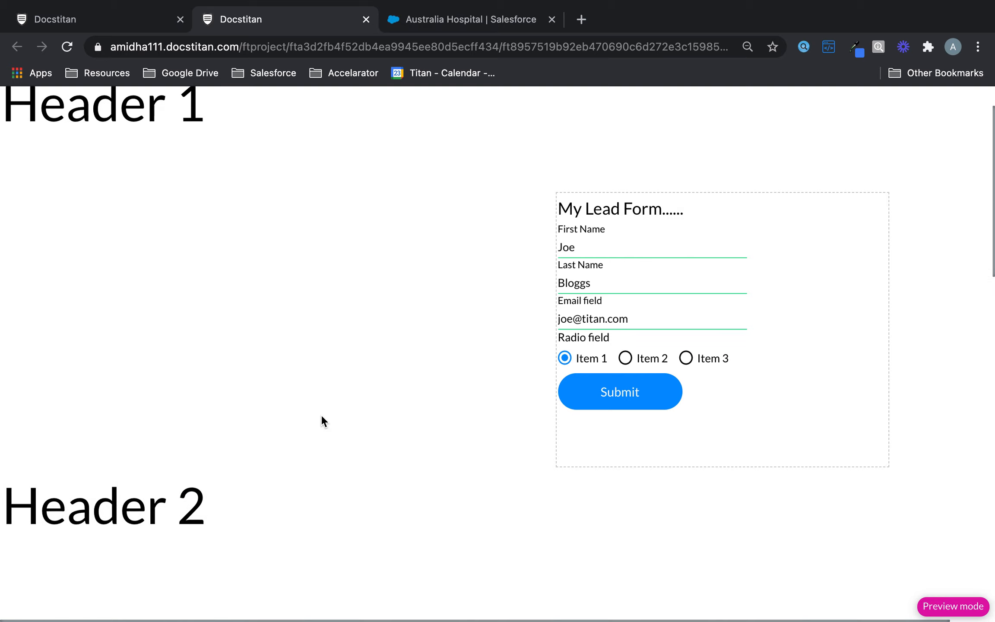
scroll(321, 417, down, 15)
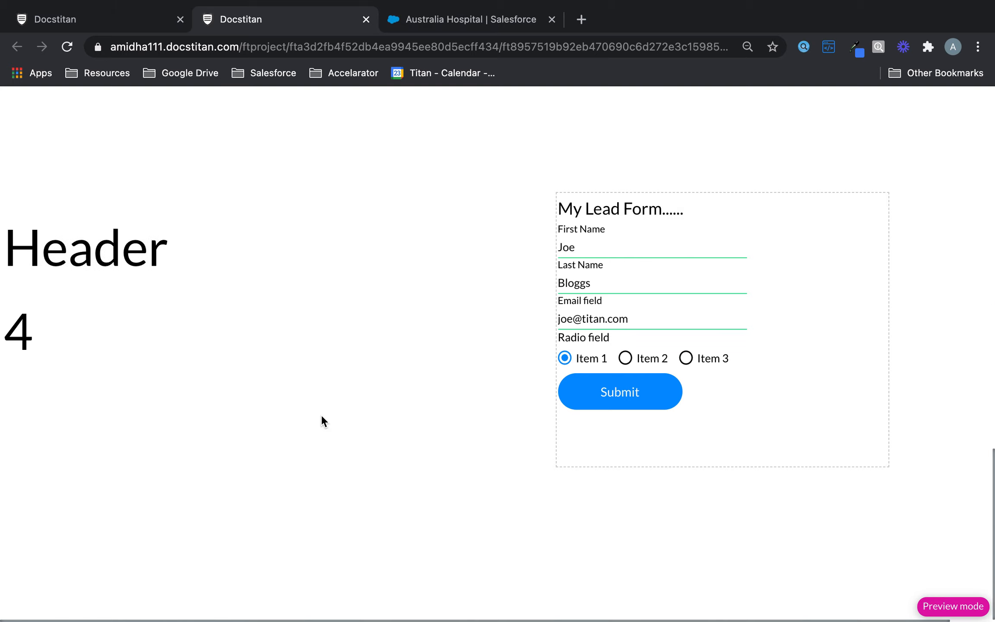
scroll(321, 416, up, 15)
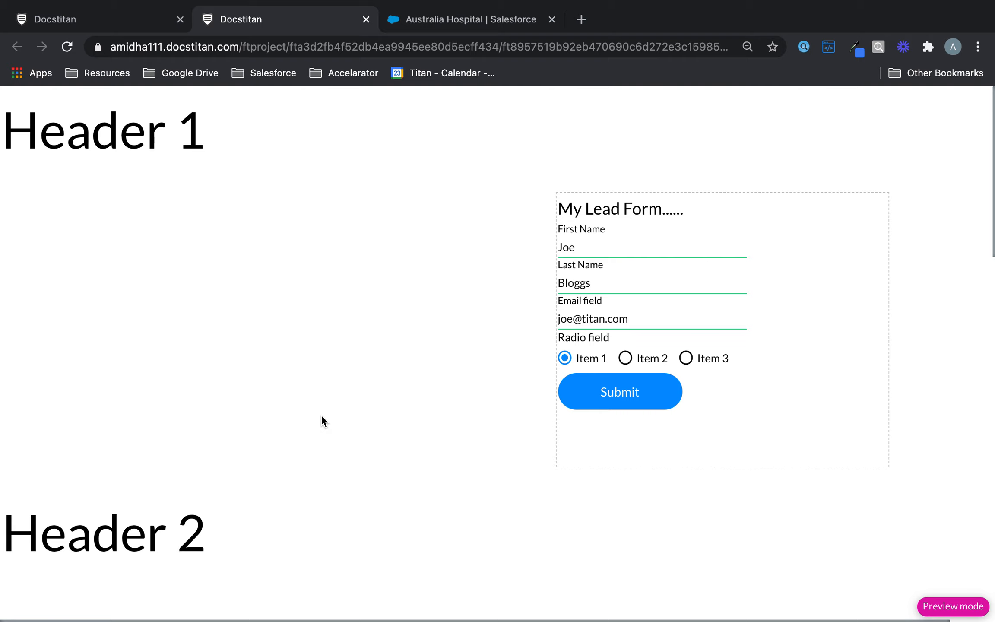
click(110, 18)
Expand the Over Page dropdown in Auto Fit Container 1's Position settings to list the float options.
click(492, 379)
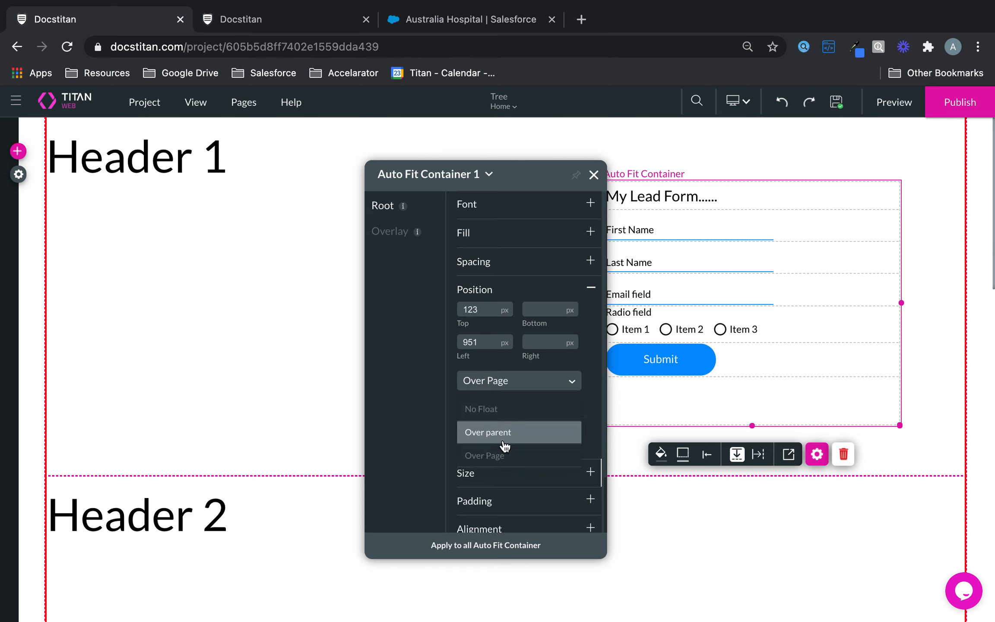